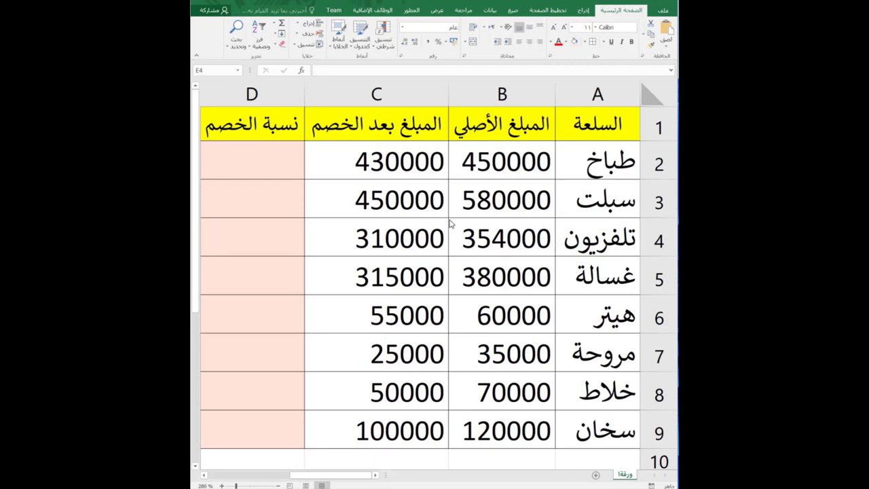
# - Enter the discount formula =1-(C2/B2) in cell D2
pyautogui.click(271, 175)
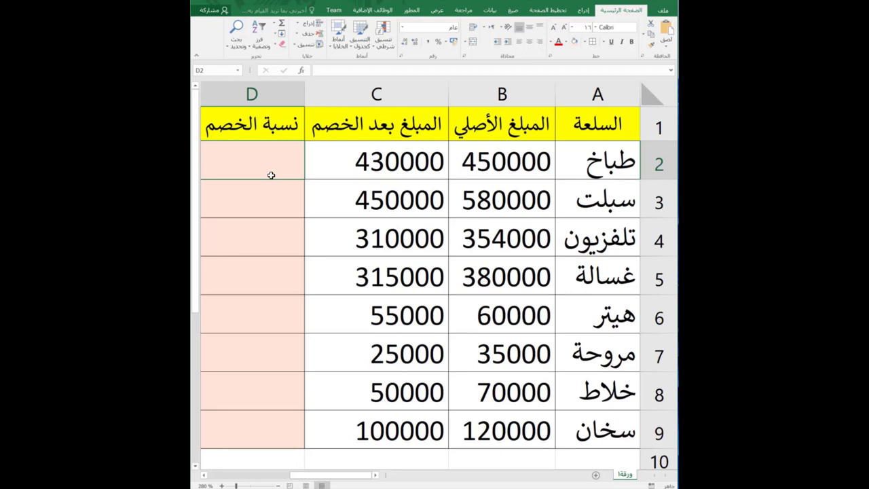
pyautogui.hscroll(-1, 271, 175)
pyautogui.write('=')
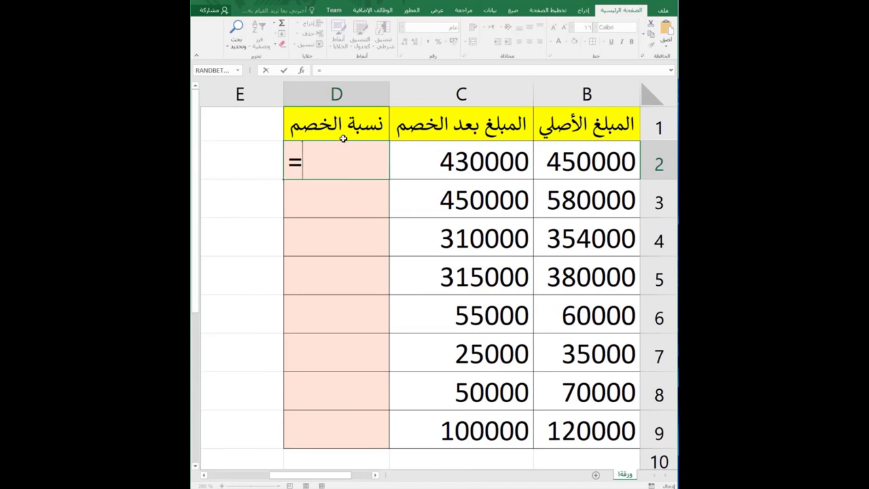
pyautogui.write('1')
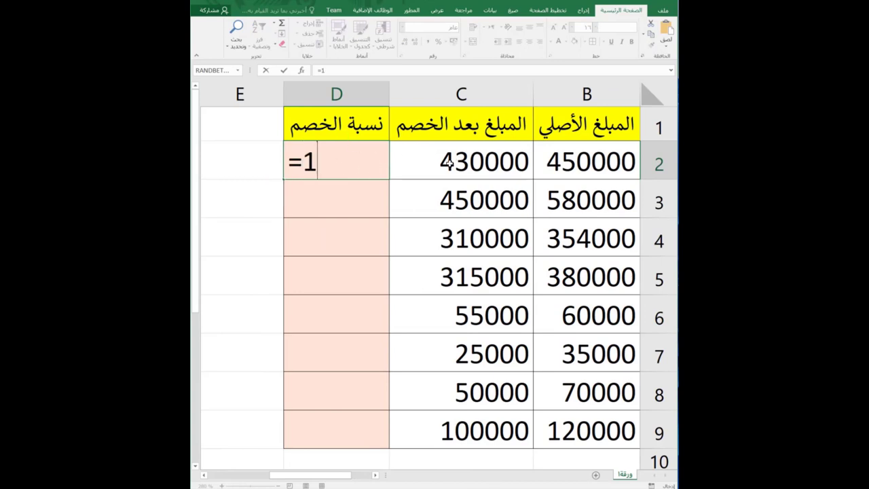
pyautogui.write('-')
pyautogui.write('(')
pyautogui.click(478, 161)
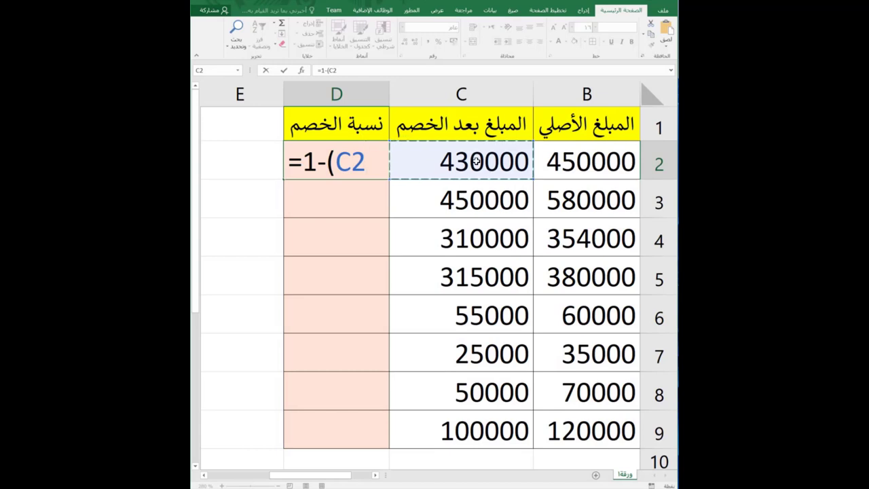
pyautogui.write('/')
pyautogui.click(589, 161)
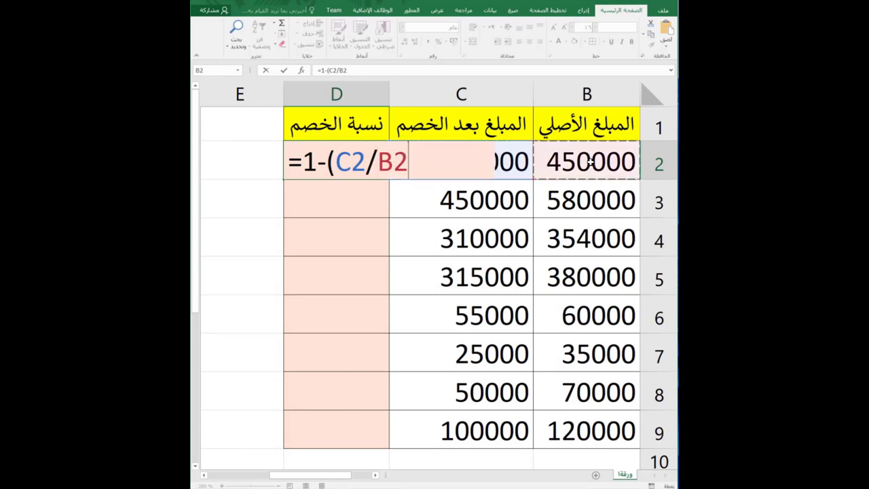
pyautogui.write(')')
pyautogui.press('Return')
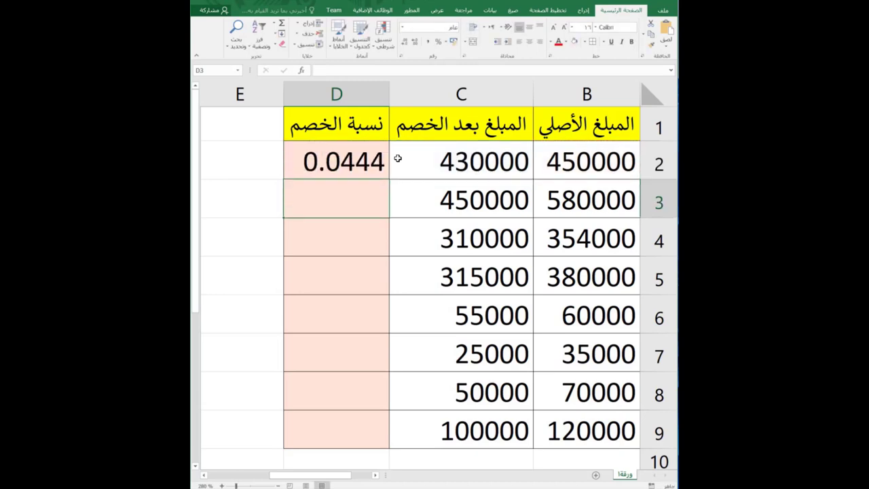
# - Copy the discount formula down to D9 and select the D2:D9 results
pyautogui.click(320, 159)
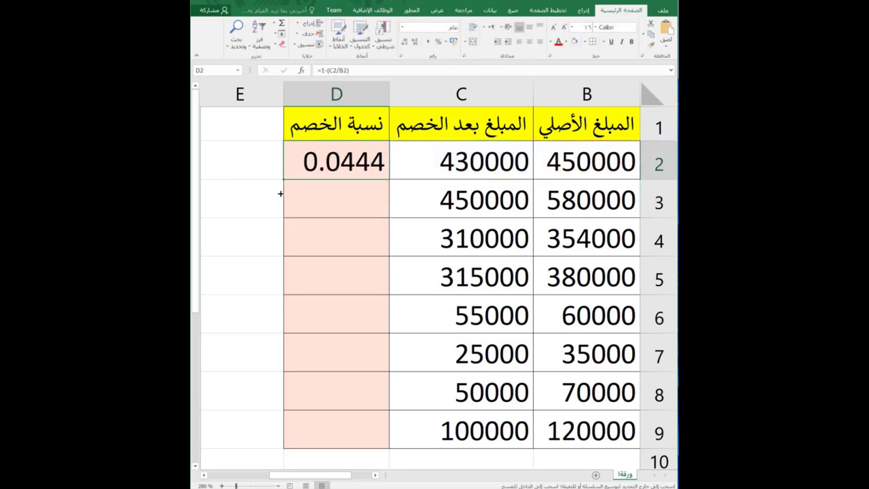
pyautogui.moveTo(283, 179); pyautogui.dragTo(314, 438)
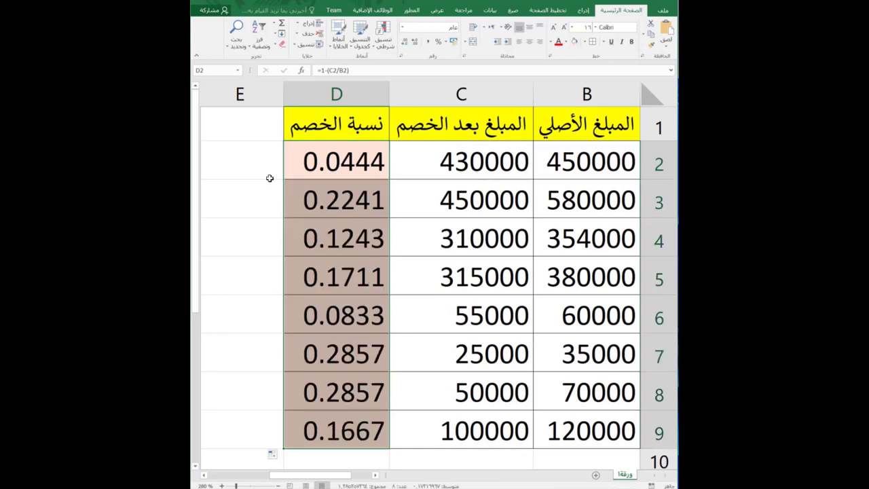
pyautogui.click(270, 176)
pyautogui.moveTo(336, 162); pyautogui.dragTo(357, 425)
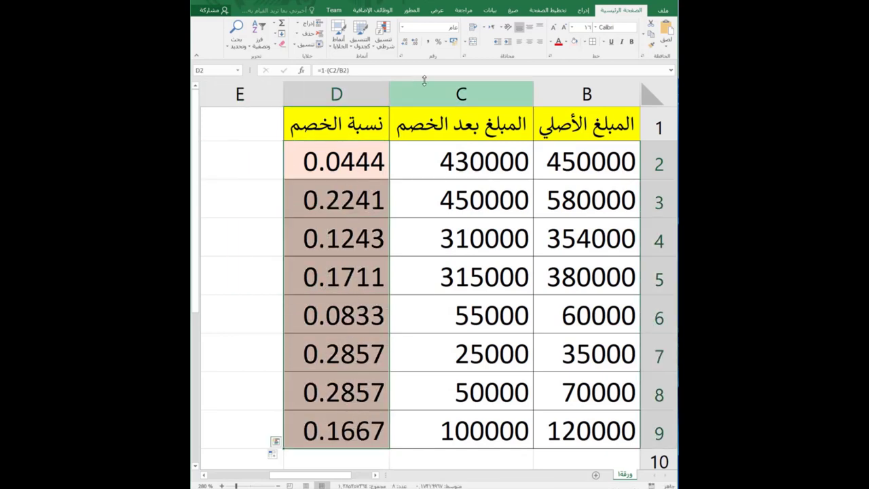
# - Apply Percent Style to the column D discount ratios so they read 4% to 29%
pyautogui.click(439, 45)
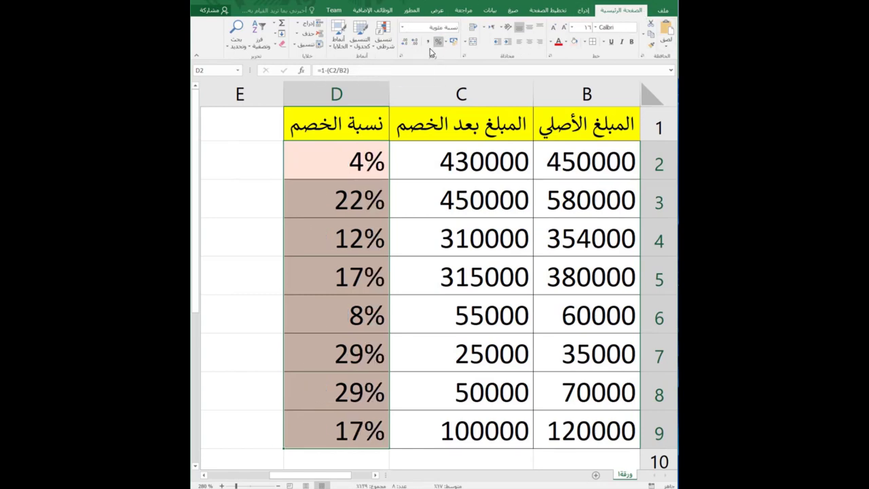
pyautogui.moveTo(345, 482); pyautogui.dragTo(365, 481)
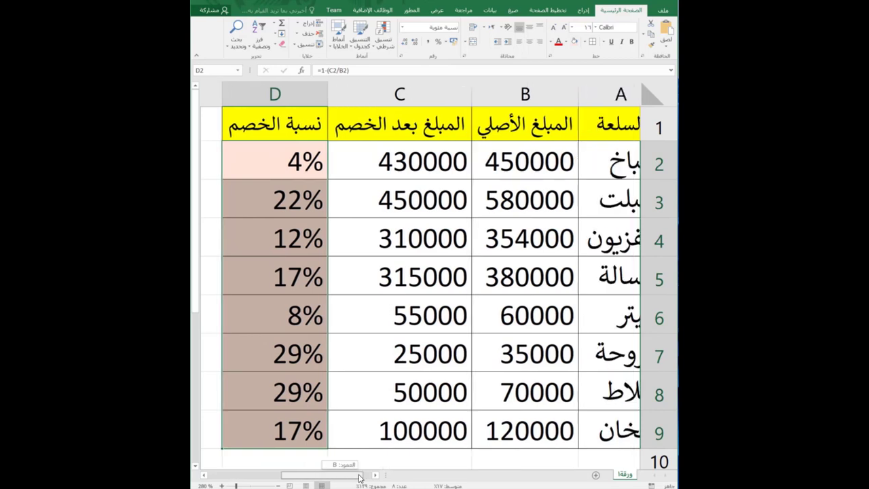
pyautogui.click(558, 261)
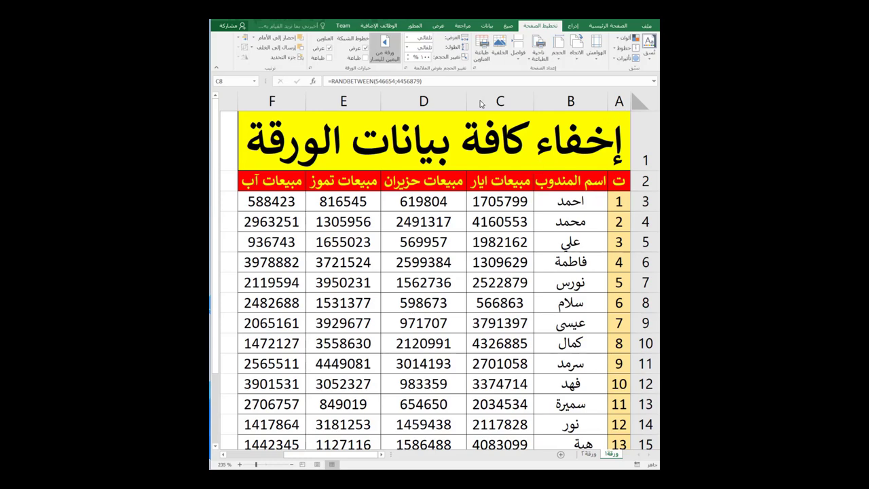
# - Give the entire sheet the custom number format ;;; so all contents are hidden
pyautogui.click(639, 101)
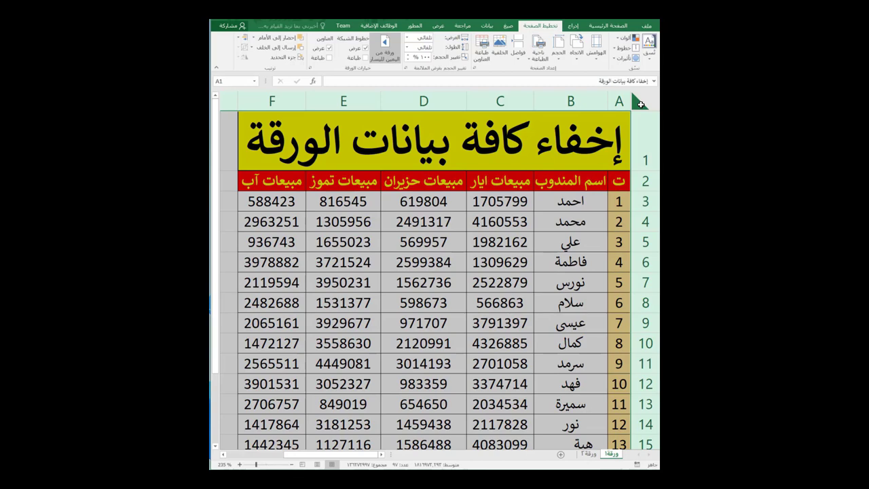
pyautogui.hotkey('ctrl', '1')
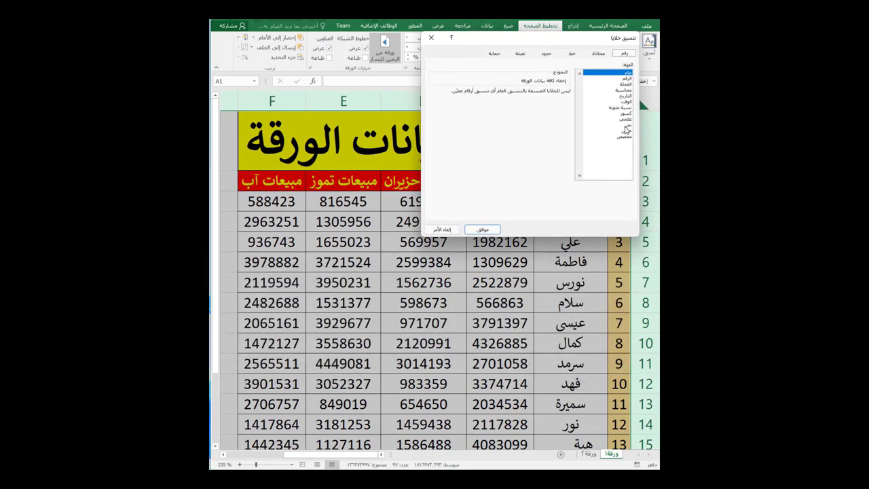
pyautogui.click(624, 137)
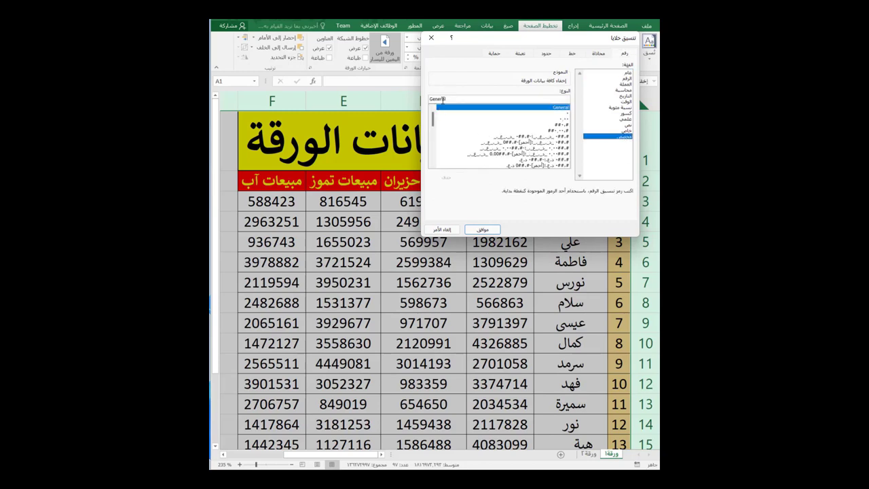
pyautogui.moveTo(452, 99); pyautogui.dragTo(427, 99)
pyautogui.press('BackSpace')
pyautogui.write(';;')
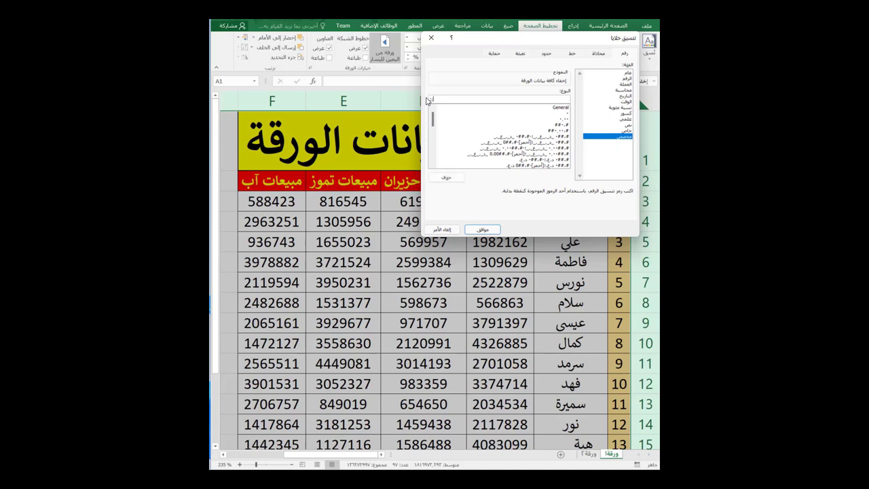
pyautogui.write(';')
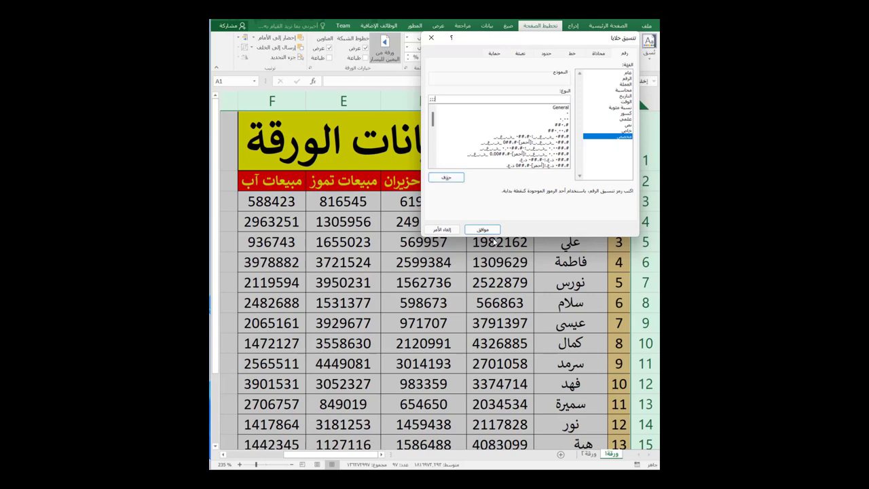
pyautogui.click(487, 231)
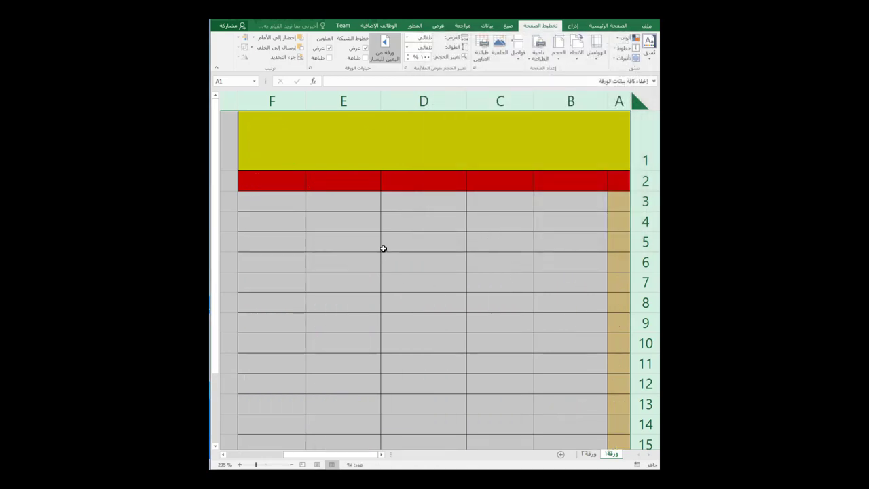
# - Type test entries 'bfdhfd', 'fb' and 'cbv' into empty cells to confirm they stay hidden
pyautogui.scroll(-4, 492, 258)
pyautogui.click(494, 279)
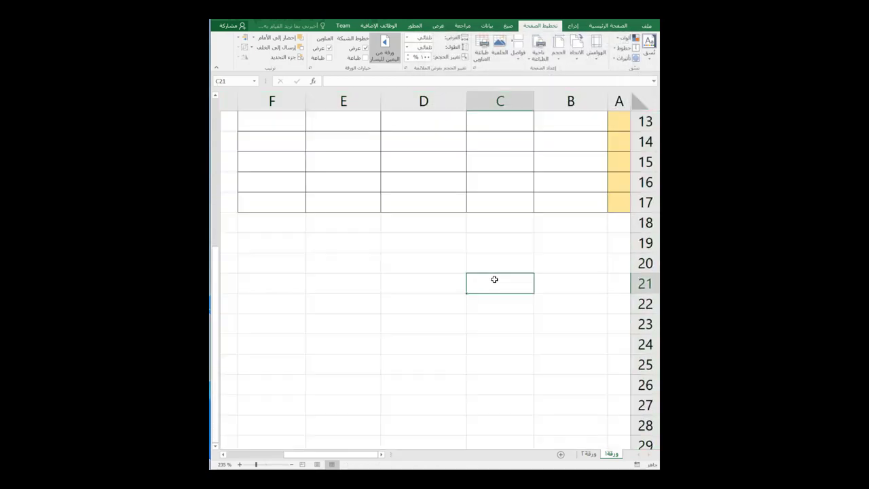
pyautogui.write('bfdhfd')
pyautogui.click(419, 281)
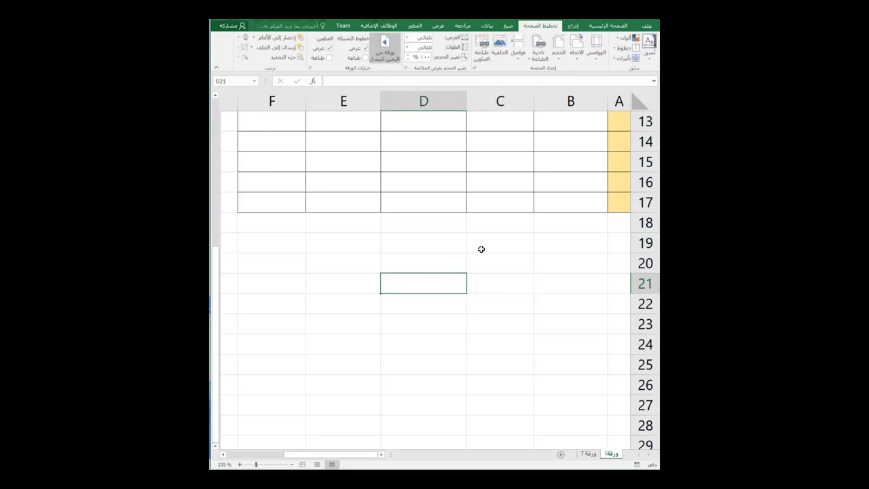
pyautogui.click(480, 249)
pyautogui.write('fb')
pyautogui.click(422, 283)
pyautogui.write('cbv')
pyautogui.click(487, 322)
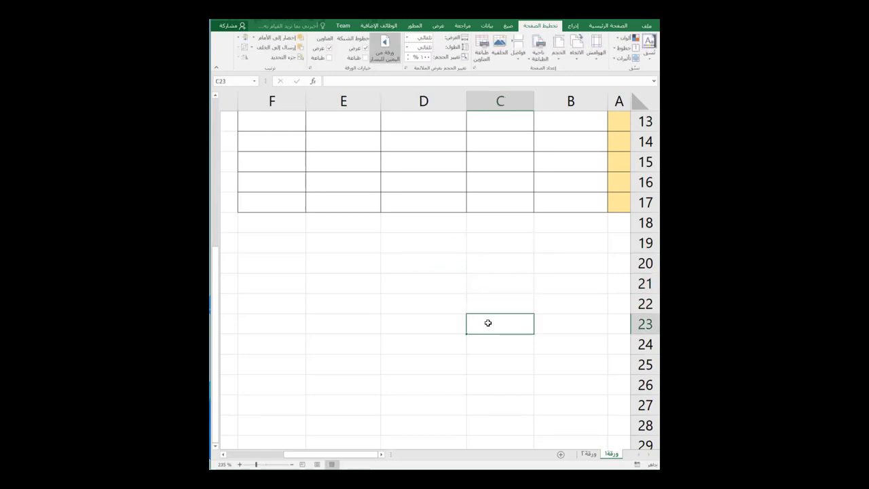
pyautogui.scroll(4, 545, 306)
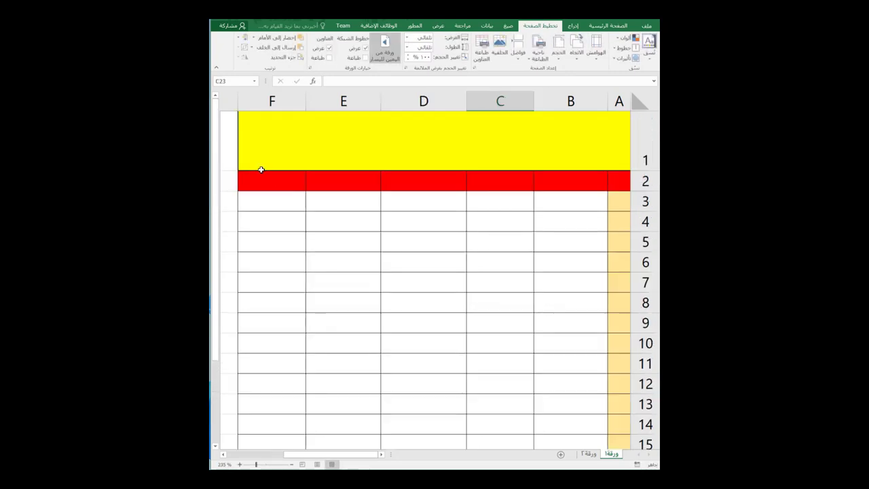
# - Delete the ;;; custom format from the whole sheet so the data is visible again
pyautogui.click(639, 101)
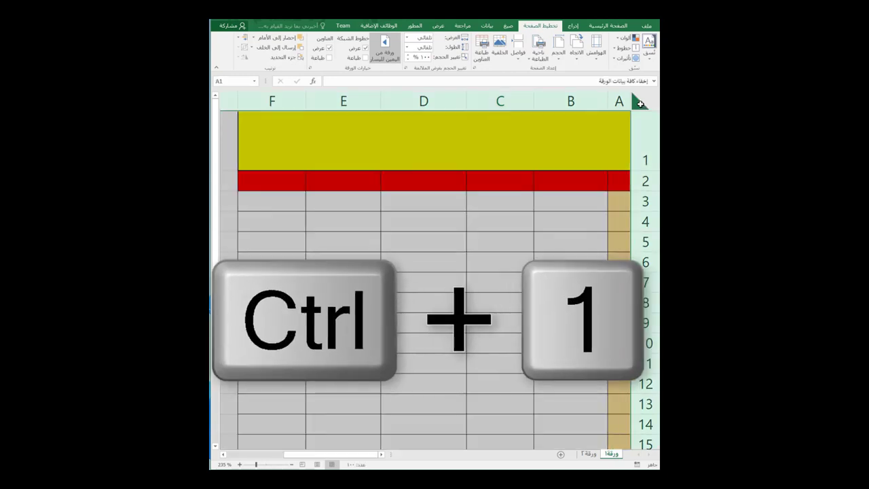
pyautogui.hotkey('ctrl', '1')
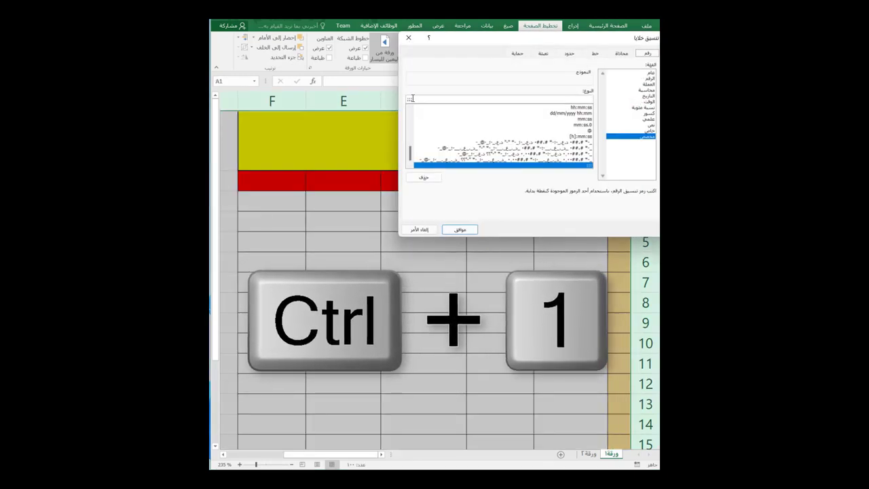
pyautogui.moveTo(412, 98); pyautogui.dragTo(402, 98)
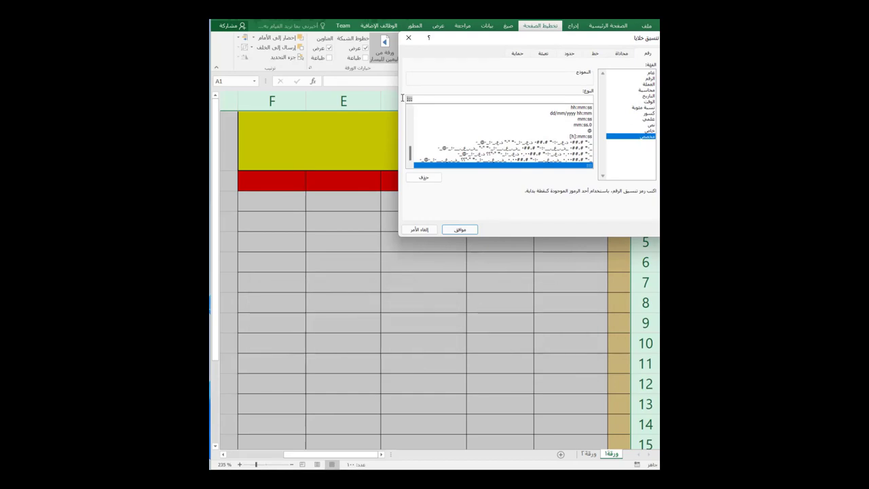
pyautogui.press('BackSpace')
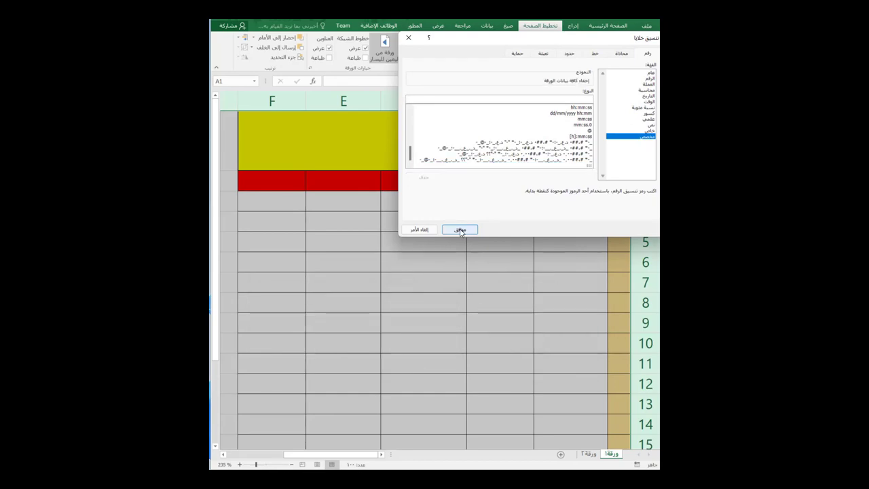
pyautogui.click(460, 231)
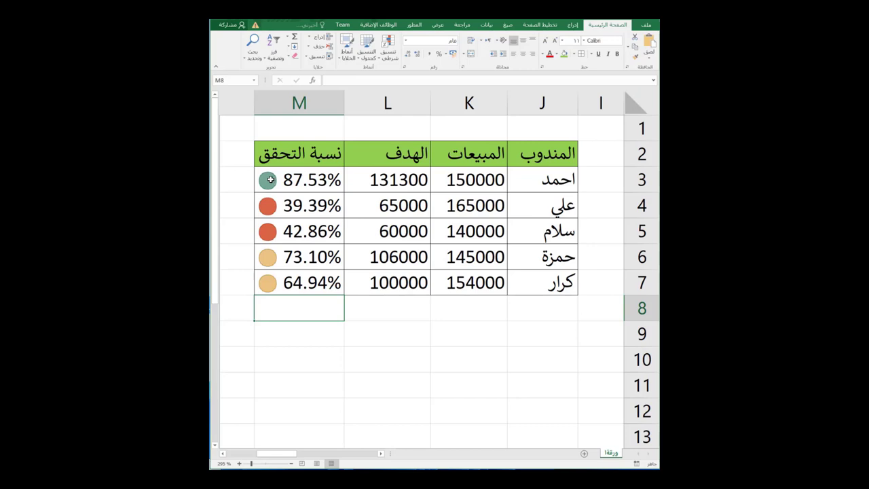
# - Give the achievement rates in M3:M7 the plain Percentage number format
pyautogui.moveTo(290, 179); pyautogui.dragTo(265, 283)
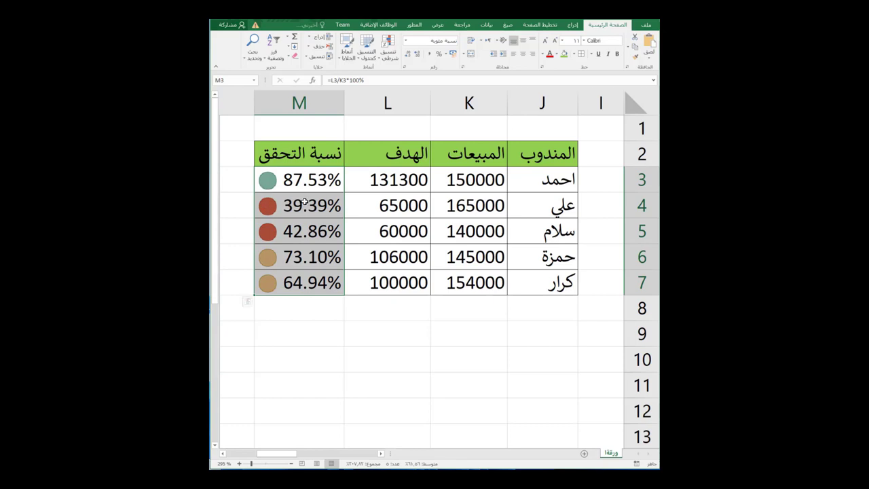
pyautogui.moveTo(301, 202); pyautogui.dragTo(297, 228)
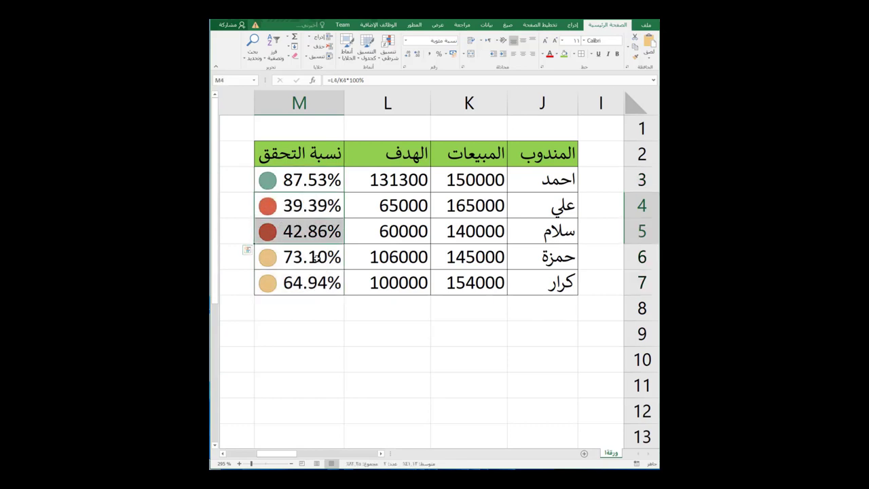
pyautogui.moveTo(316, 259); pyautogui.dragTo(298, 284)
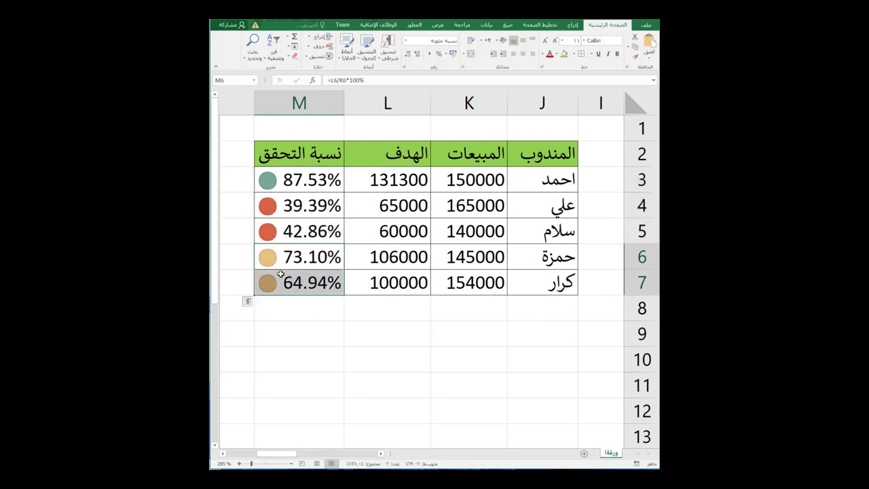
pyautogui.moveTo(280, 178); pyautogui.dragTo(297, 282)
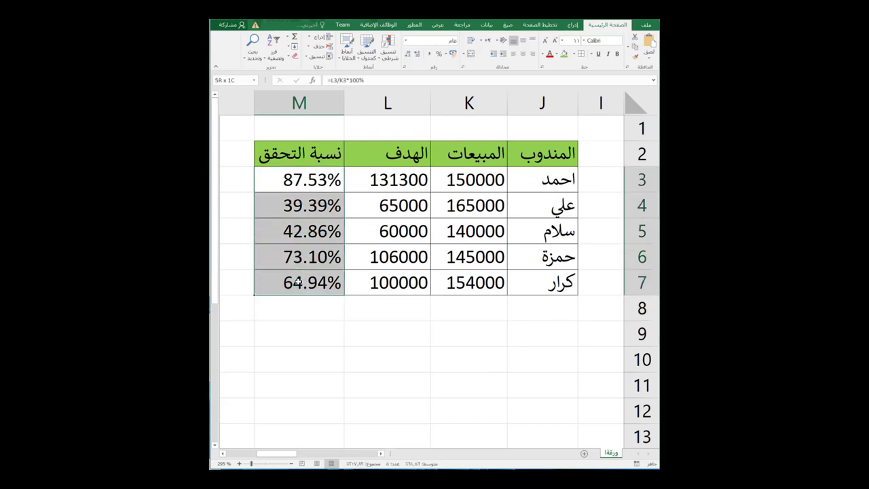
pyautogui.click(406, 41)
pyautogui.click(429, 178)
# - Add an Icon Sets conditional formatting rule to M3:M7 with 80% and 50% thresholds
pyautogui.click(388, 47)
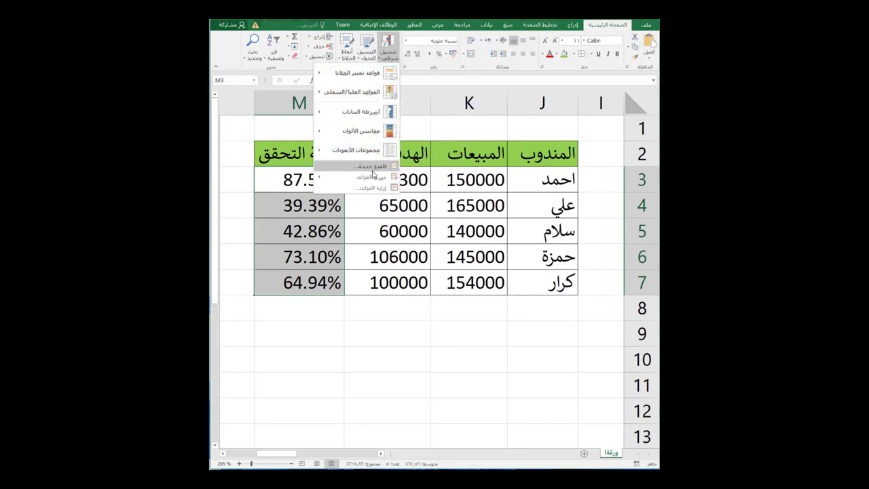
pyautogui.click(373, 166)
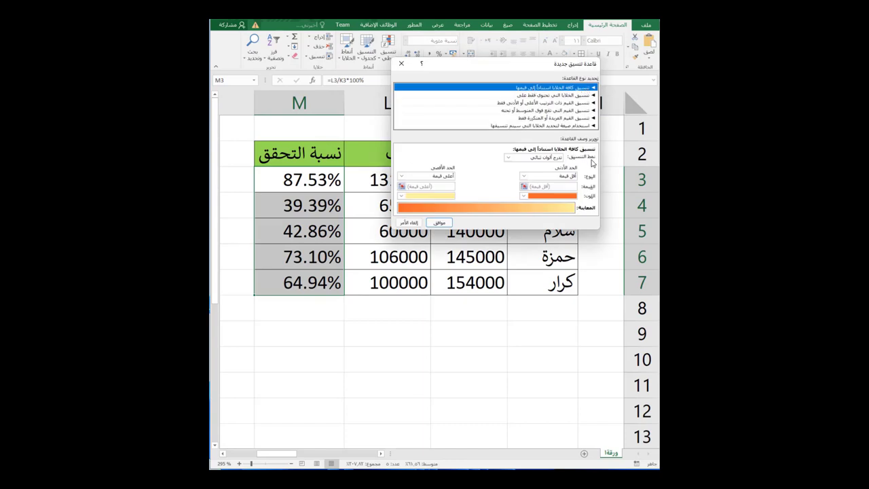
pyautogui.click(507, 158)
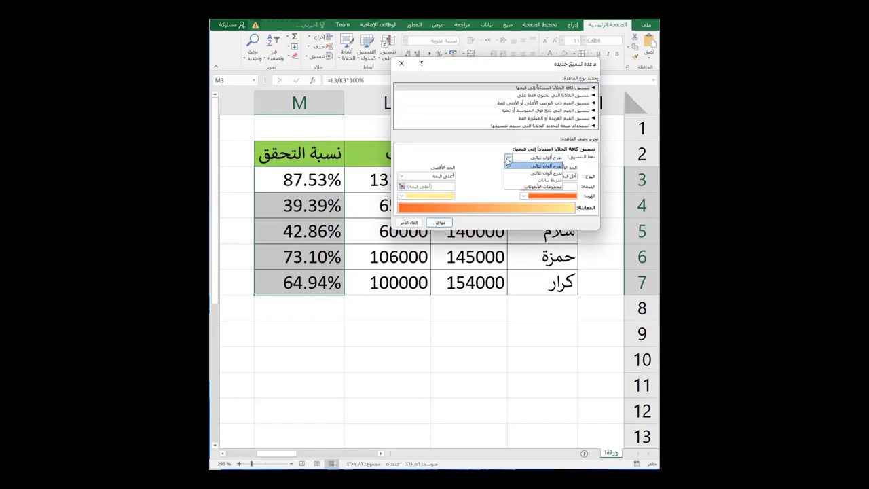
pyautogui.click(541, 186)
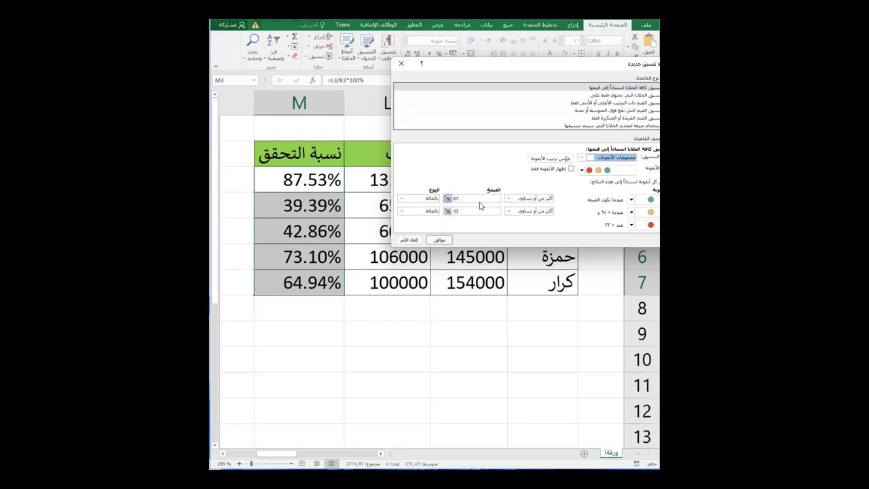
pyautogui.doubleClick(445, 199)
pyautogui.write('80')
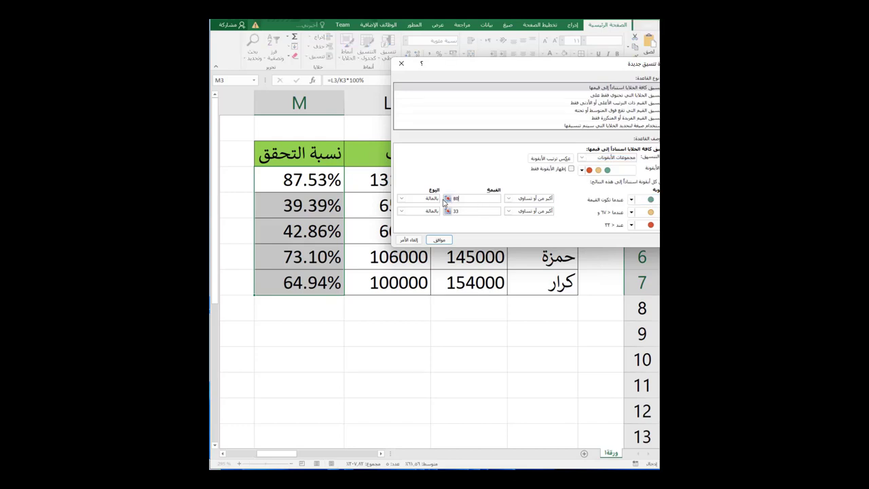
pyautogui.doubleClick(453, 210)
pyautogui.click(439, 240)
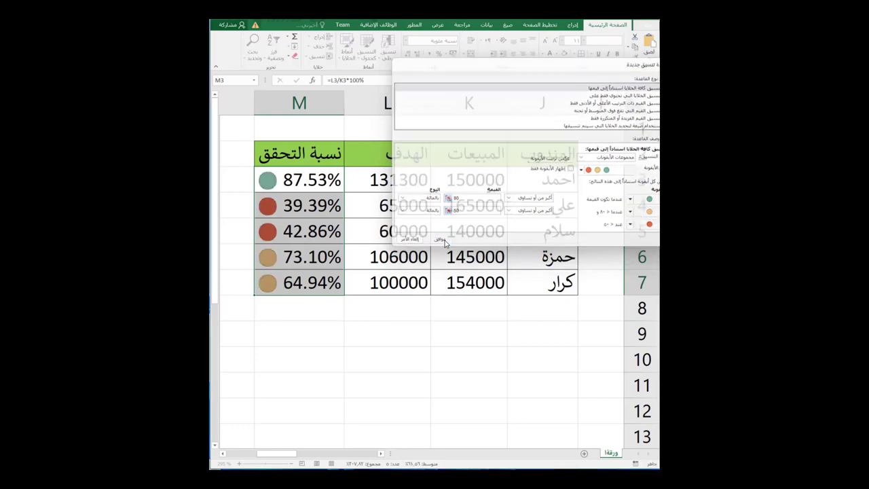
pyautogui.click(287, 283)
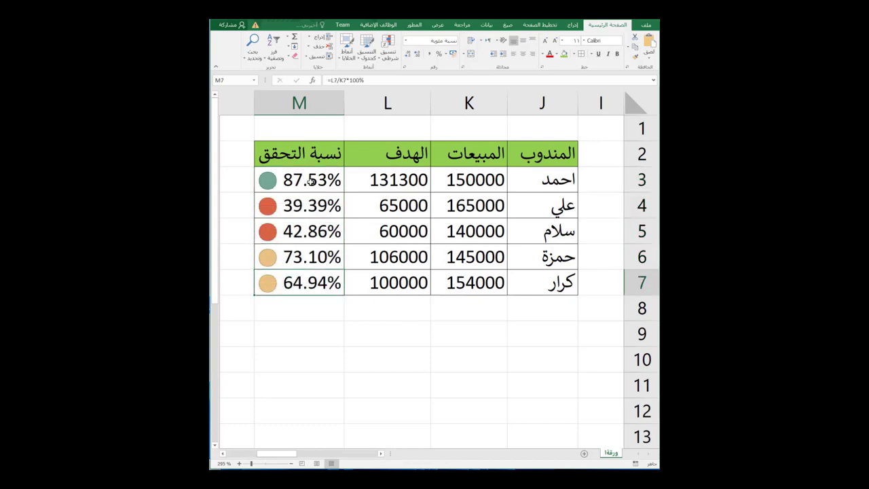
pyautogui.moveTo(310, 180); pyautogui.dragTo(311, 282)
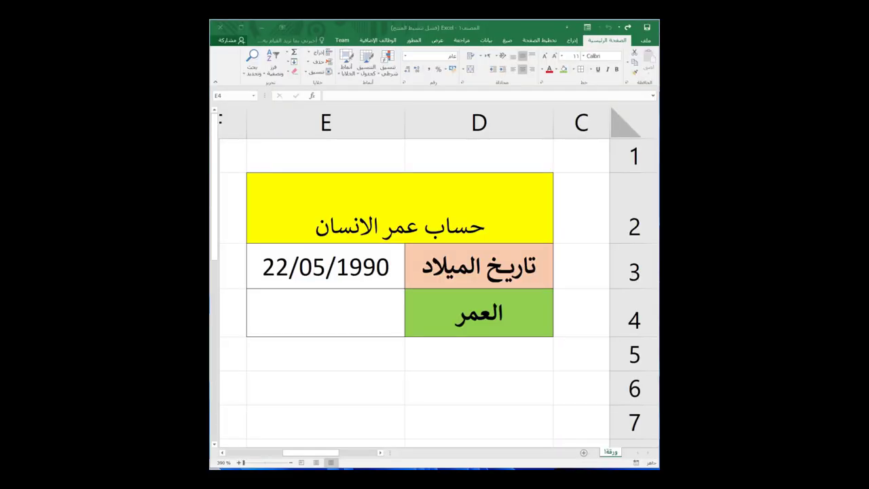
# - Enter =YEAR(TODAY())-YEAR(E3) in age cell E4, referencing the birth date in E3
pyautogui.click(324, 256)
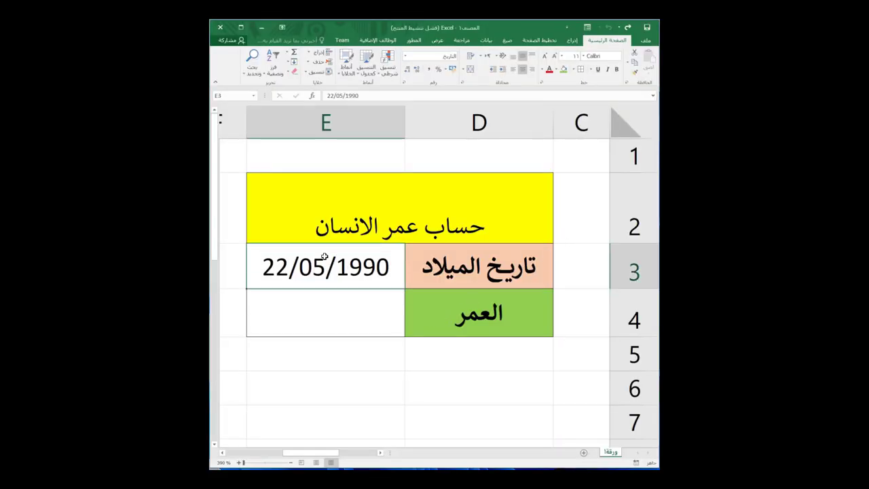
pyautogui.click(343, 312)
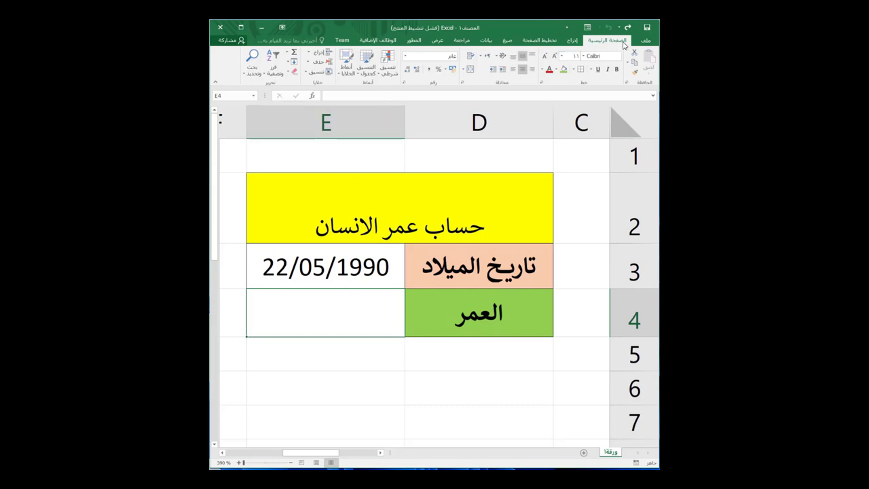
pyautogui.click(353, 95)
pyautogui.write('=')
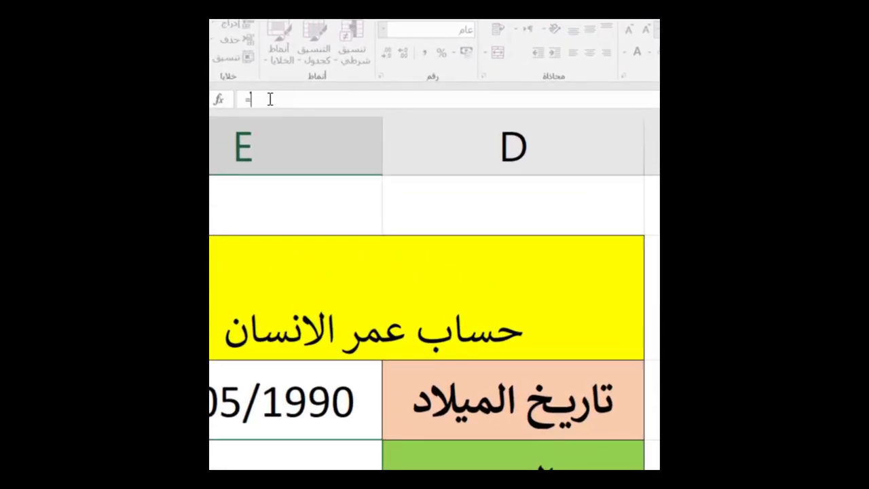
pyautogui.write('y')
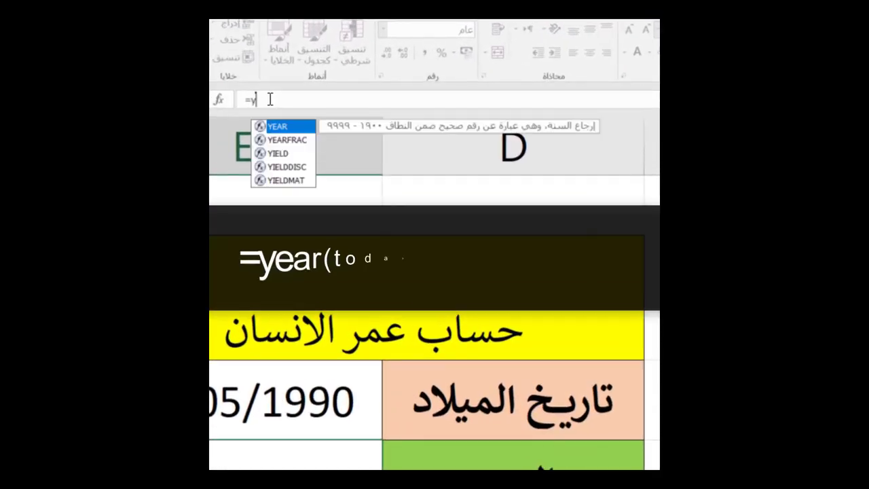
pyautogui.write('ear')
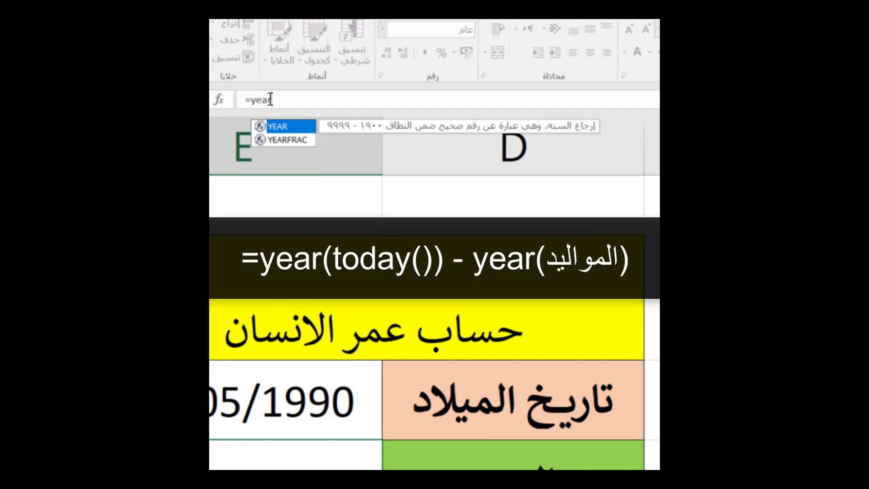
pyautogui.write('(')
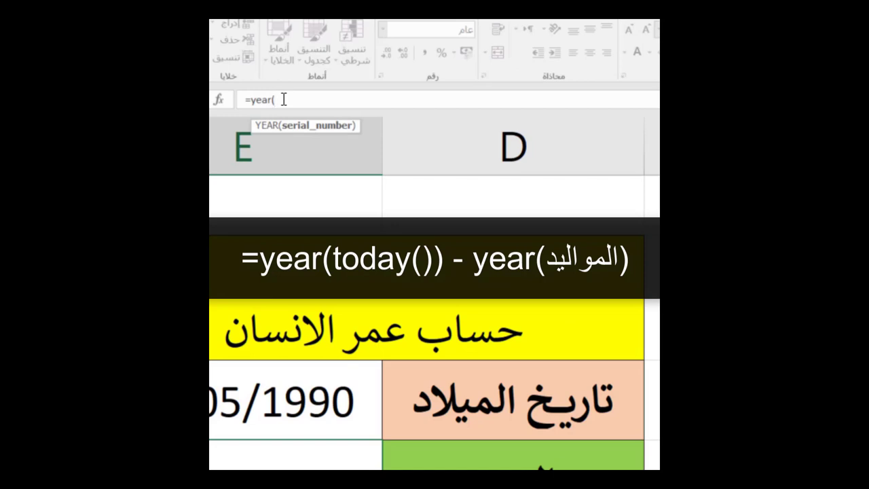
pyautogui.write('today')
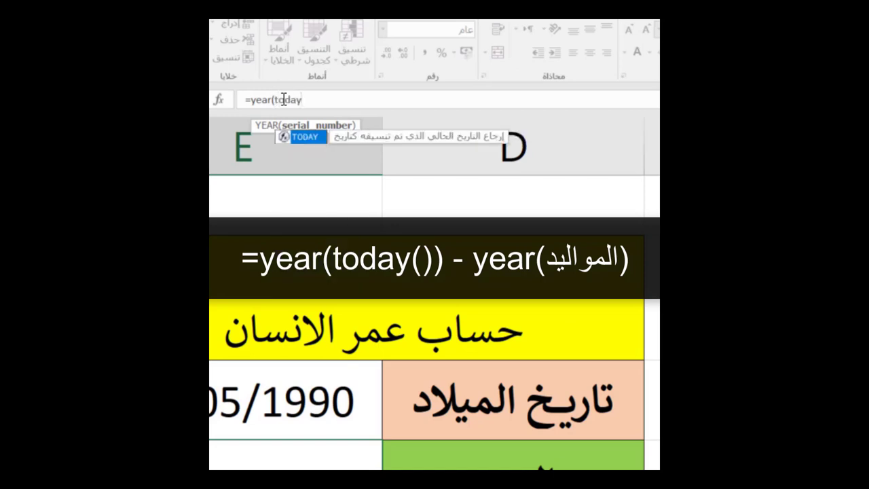
pyautogui.write('())-')
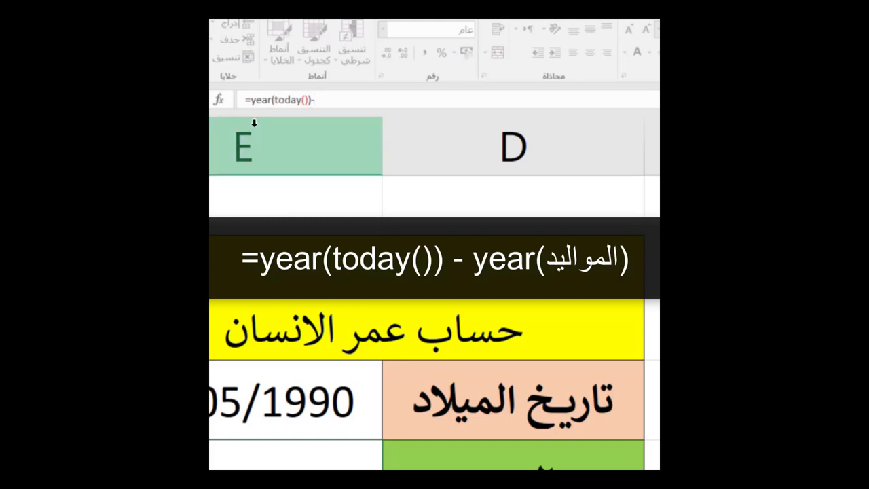
pyautogui.write('y')
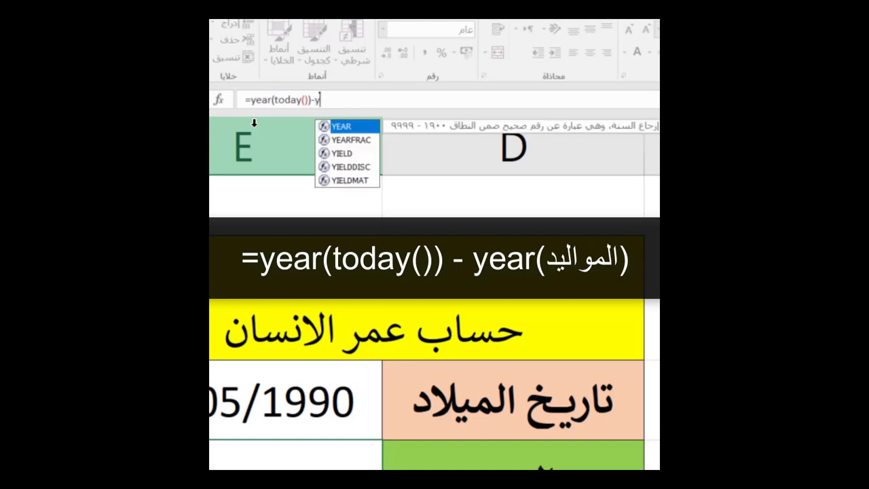
pyautogui.write('ear')
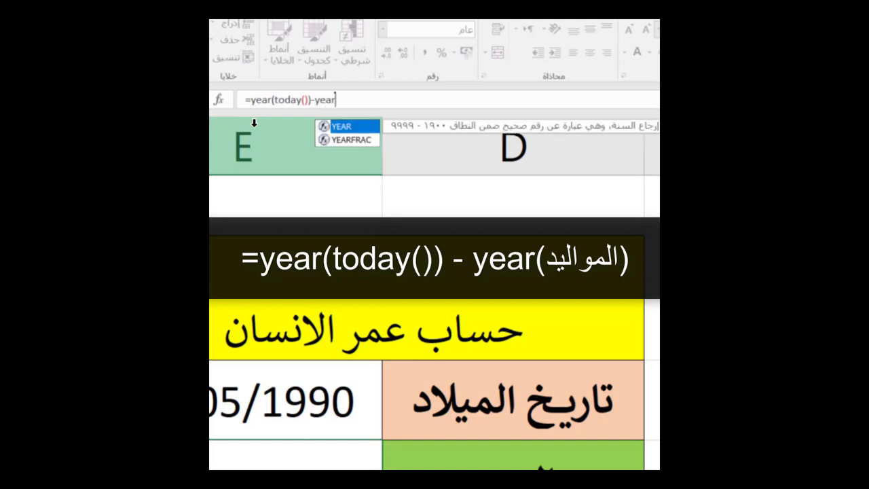
pyautogui.write('(')
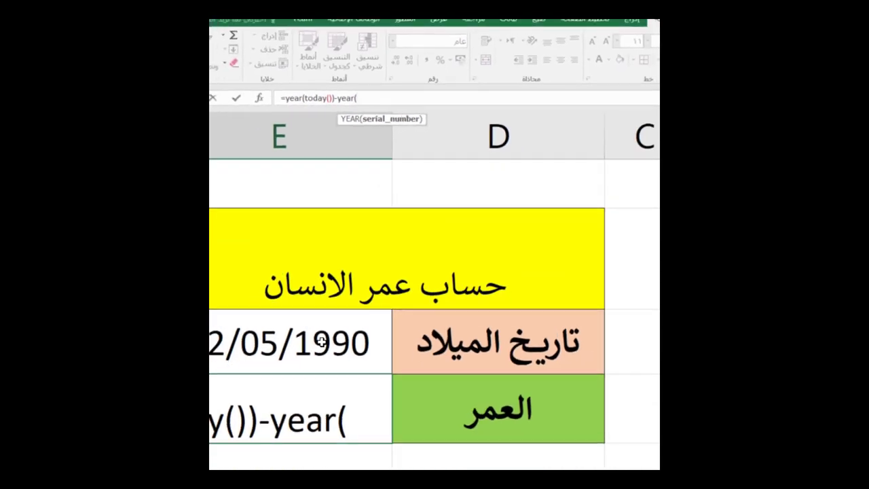
pyautogui.click(354, 267)
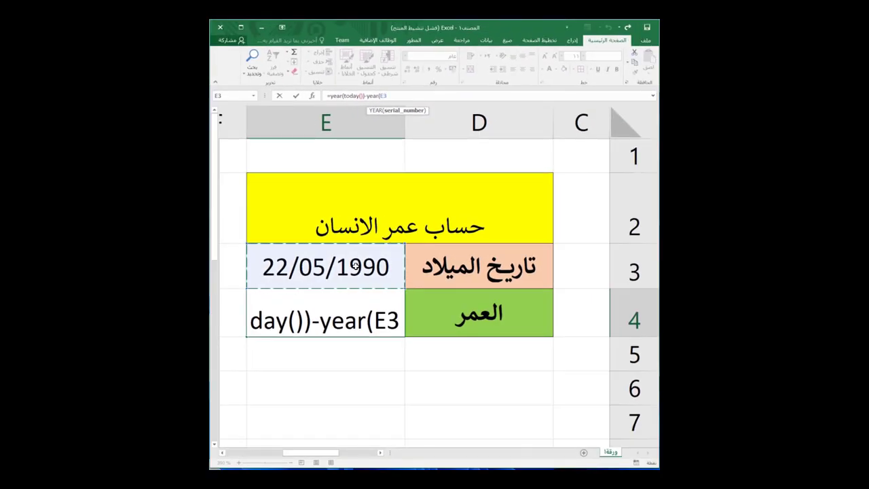
pyautogui.write(')')
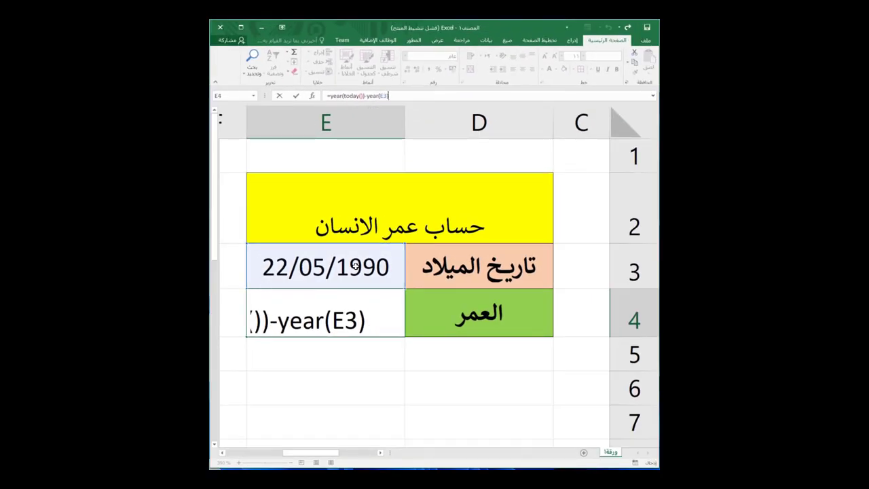
pyautogui.press('Return')
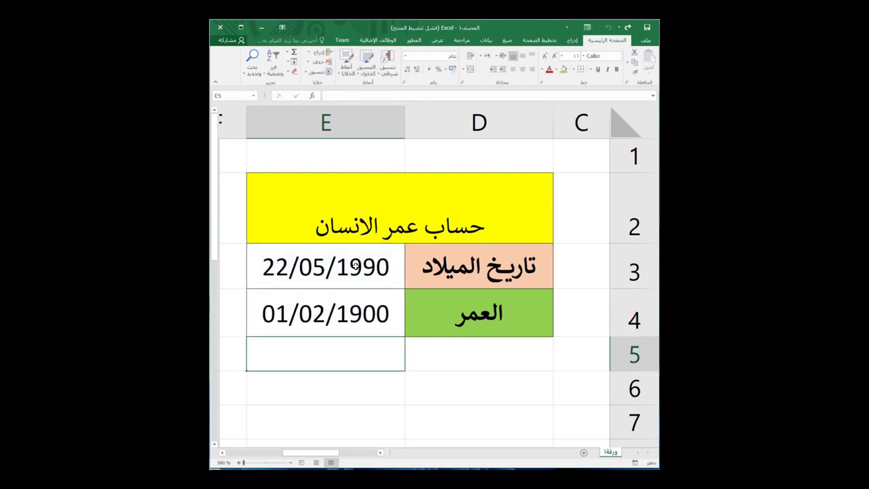
# - Change E4's number format to General so the age reads 32
pyautogui.click(355, 307)
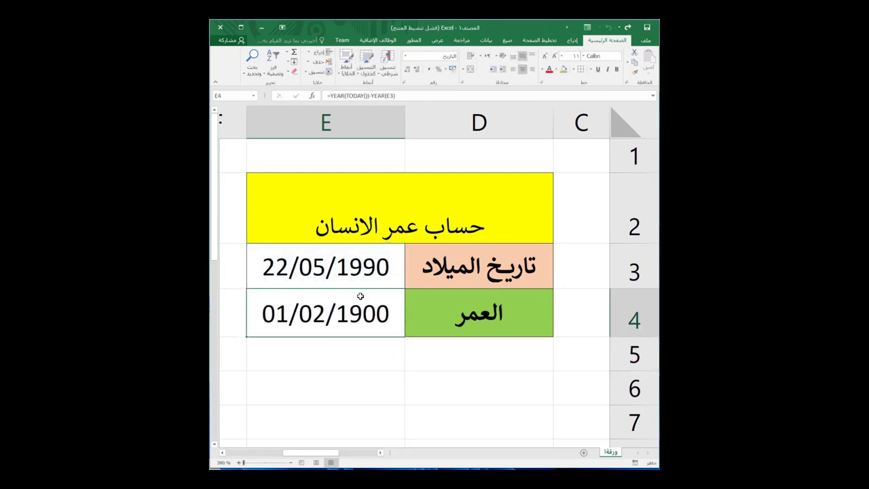
pyautogui.click(406, 56)
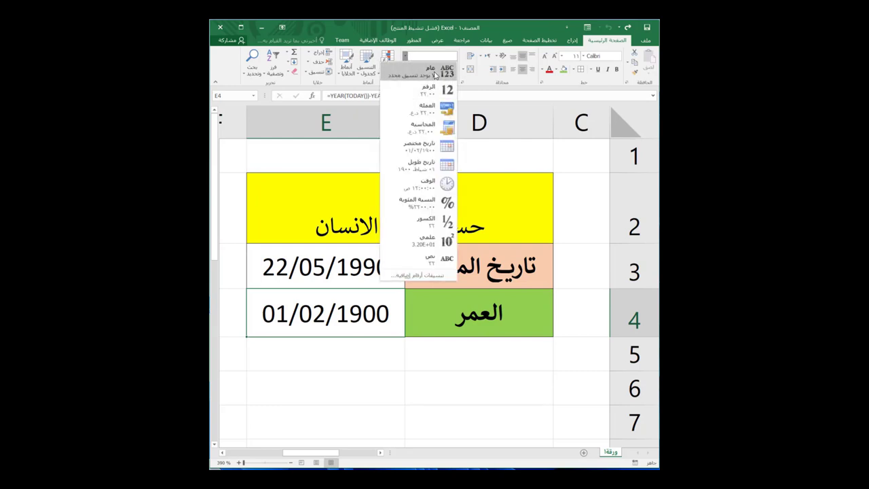
pyautogui.click(429, 70)
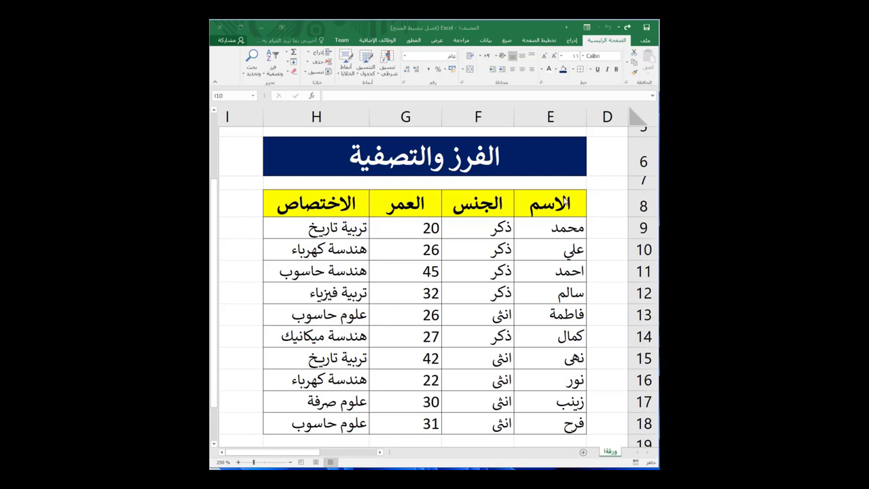
# - Turn on filter buttons for the name, gender, age and specialty table headers
pyautogui.moveTo(575, 201); pyautogui.dragTo(291, 419)
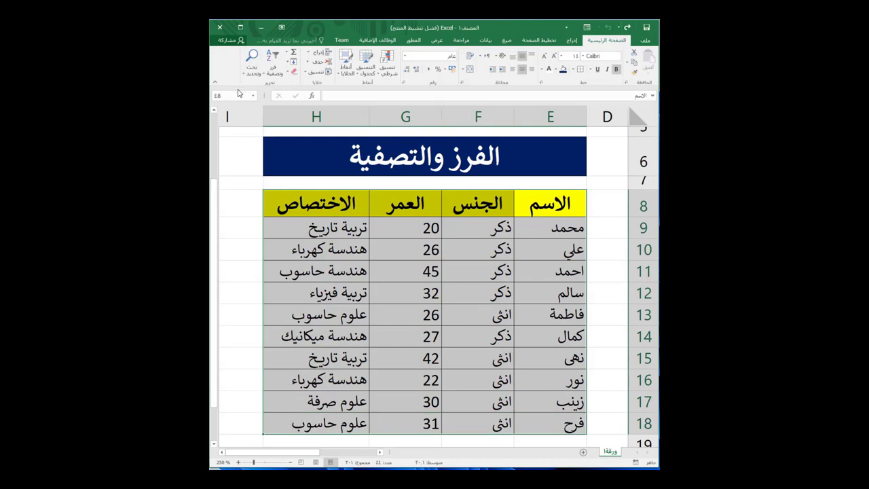
pyautogui.click(272, 70)
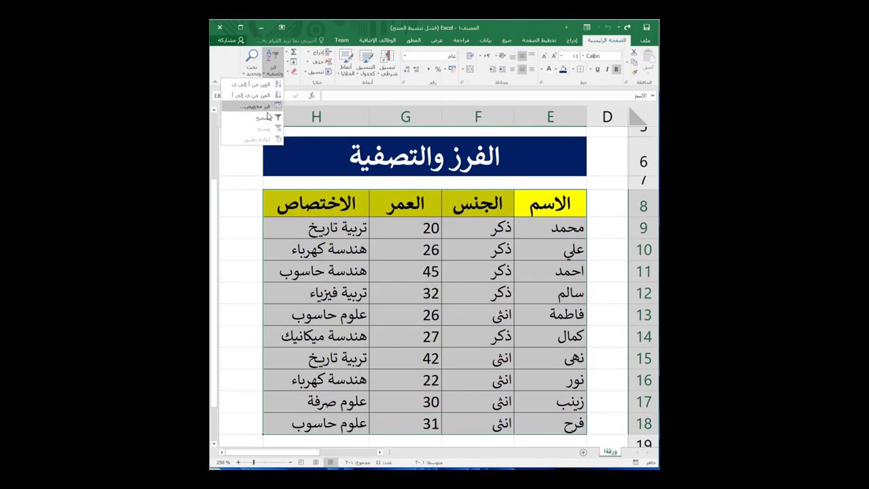
pyautogui.click(264, 117)
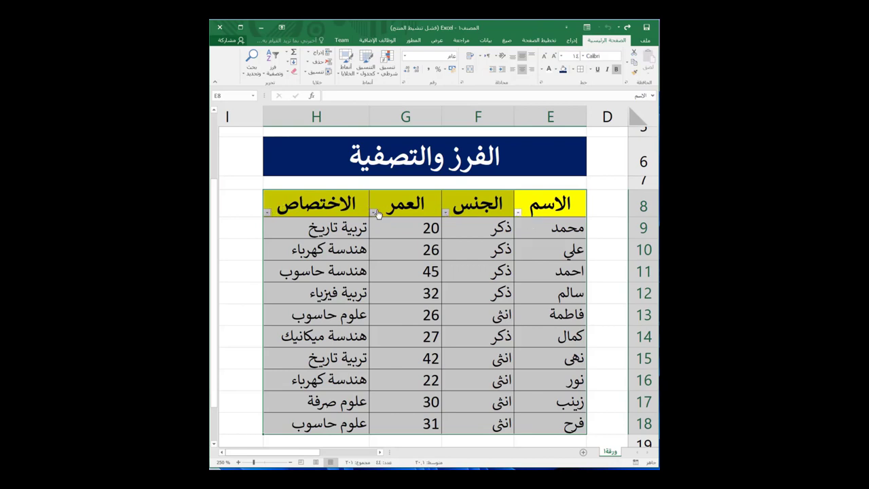
# - Filter the الجنس column to show only ذكر rows
pyautogui.click(445, 213)
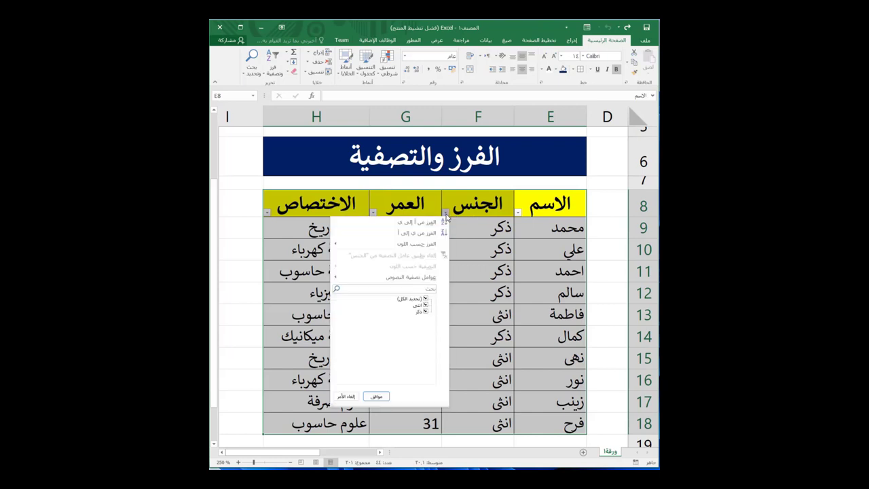
pyautogui.click(425, 299)
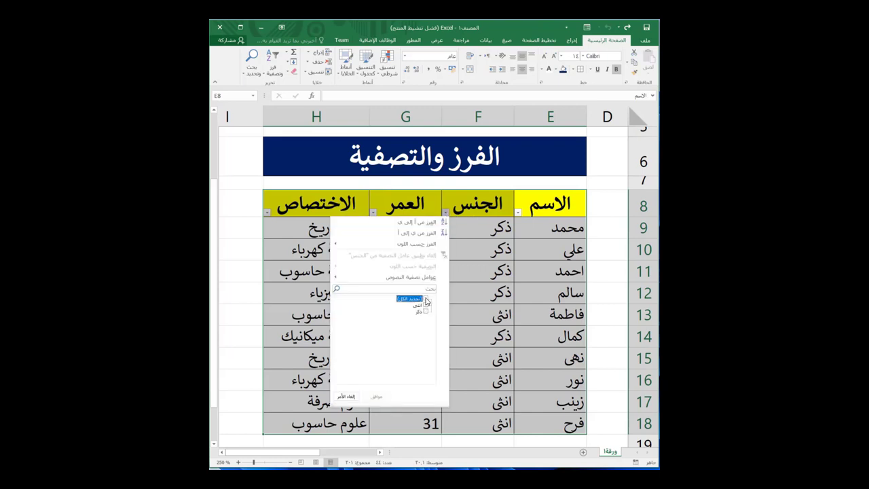
pyautogui.click(426, 312)
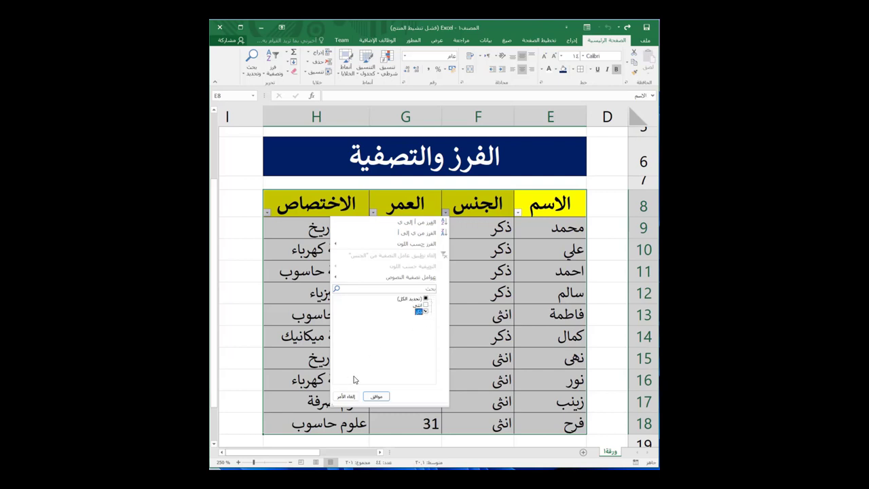
pyautogui.click(375, 395)
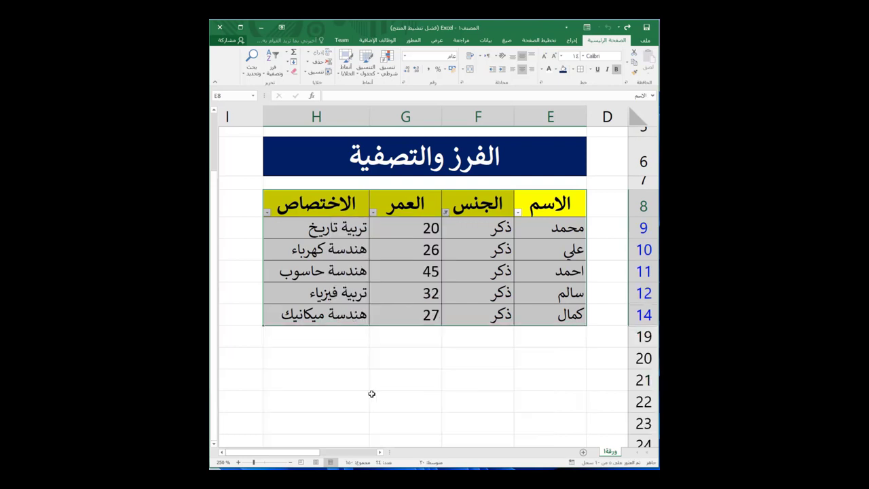
# - Switch the الجنس filter to انثى, then clear it to list all ten rows
pyautogui.click(445, 212)
pyautogui.click(426, 312)
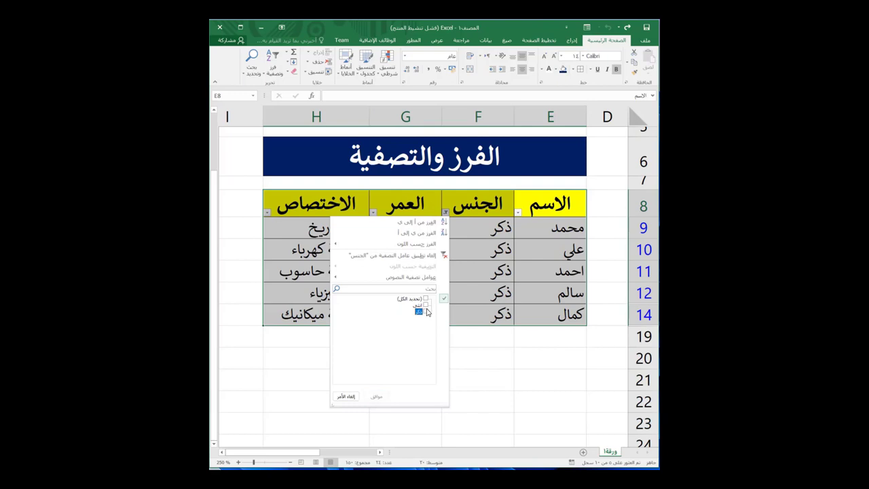
pyautogui.click(426, 305)
pyautogui.click(378, 396)
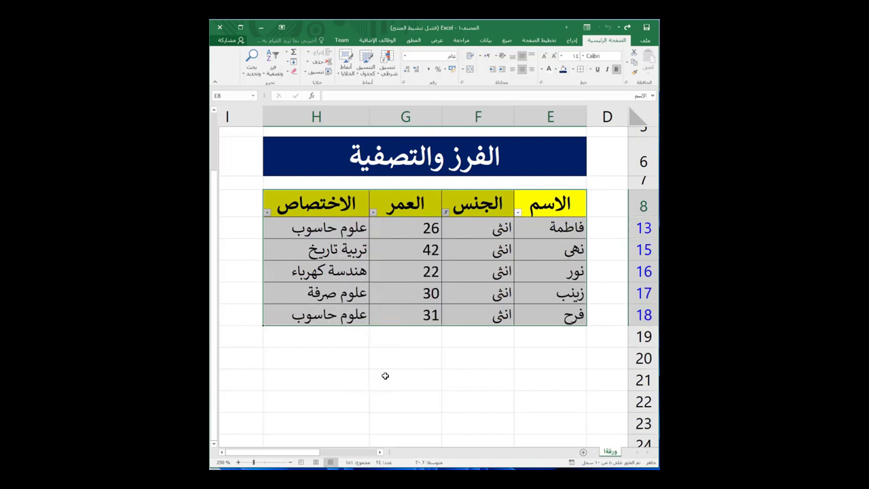
pyautogui.click(445, 213)
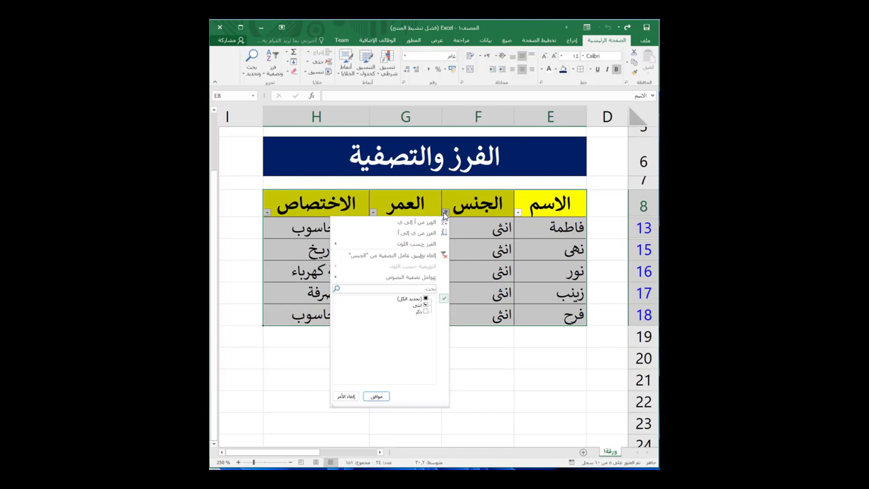
pyautogui.click(417, 256)
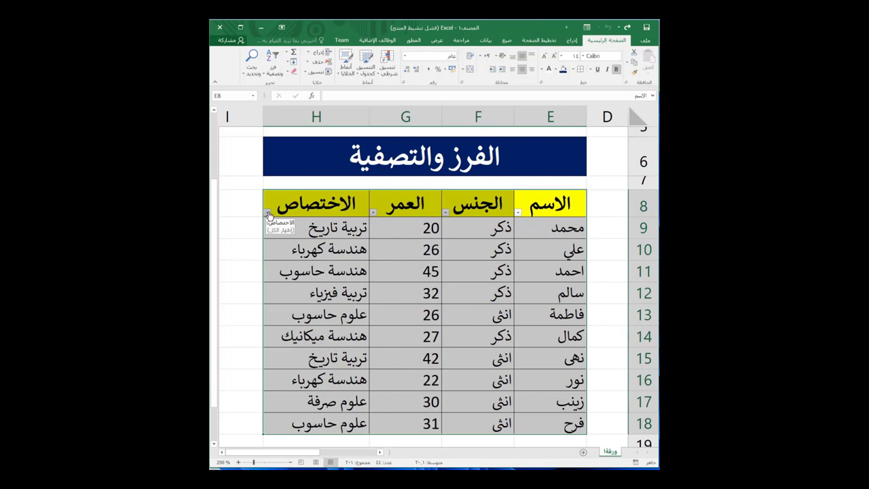
# - Filter الاختصاص to هندسة حاسوب, هندسة كهرباء and هندسة ميكانيك only
pyautogui.click(267, 213)
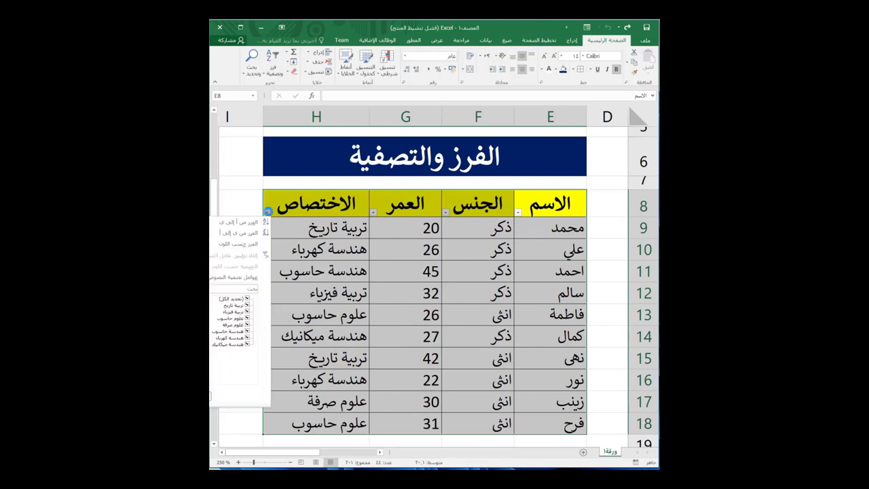
pyautogui.click(247, 299)
pyautogui.click(248, 331)
pyautogui.click(248, 338)
pyautogui.click(248, 344)
pyautogui.click(211, 396)
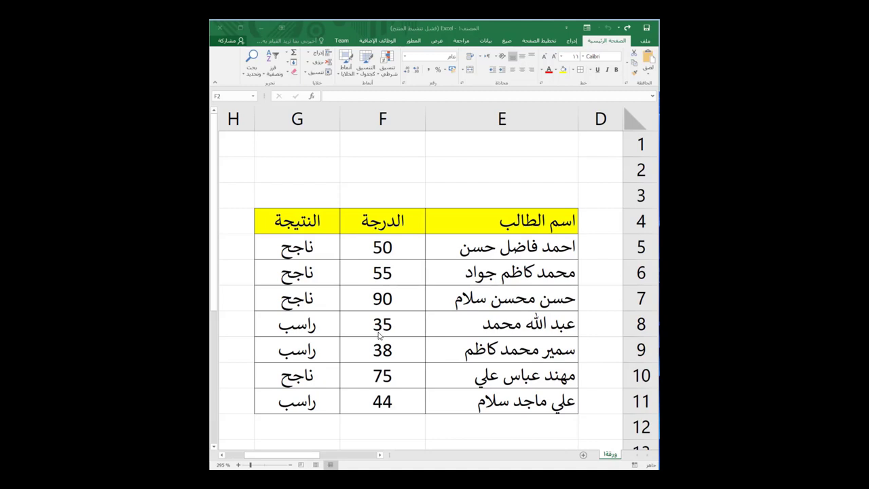
# - Highlight grades in F5:F11 greater than 49 with green fill
pyautogui.moveTo(380, 247); pyautogui.dragTo(394, 399)
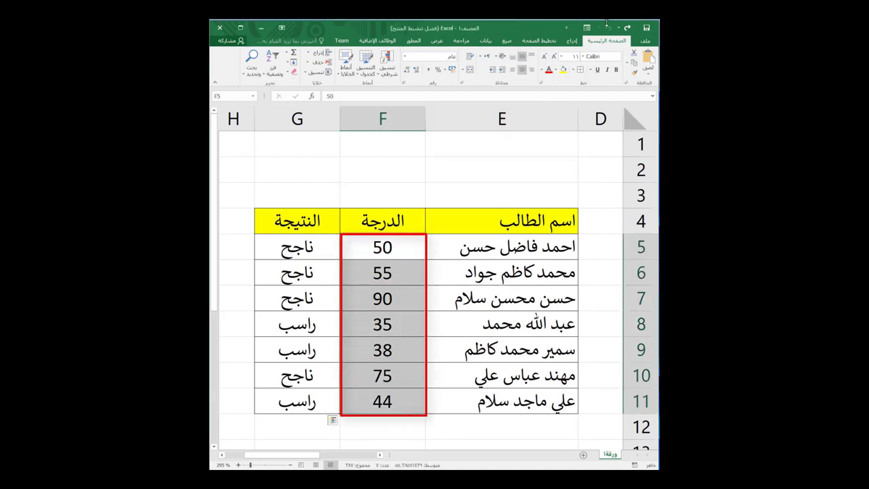
pyautogui.click(385, 64)
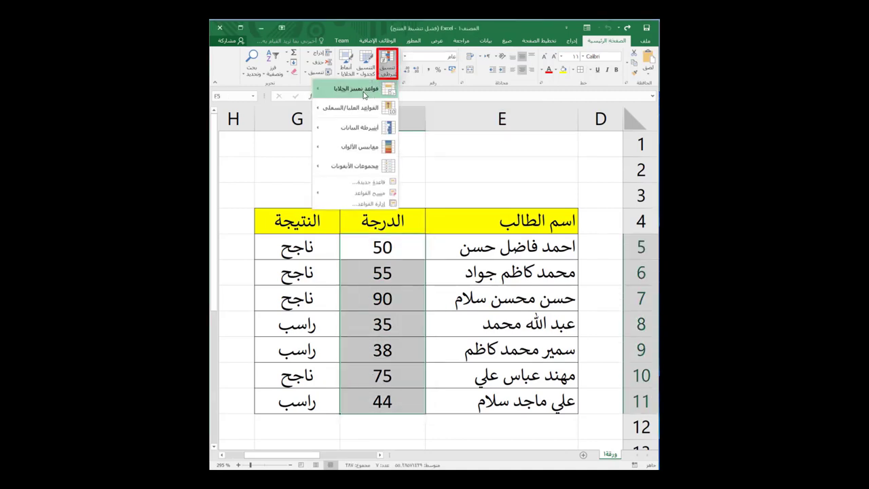
pyautogui.moveTo(361, 95)
pyautogui.click(278, 89)
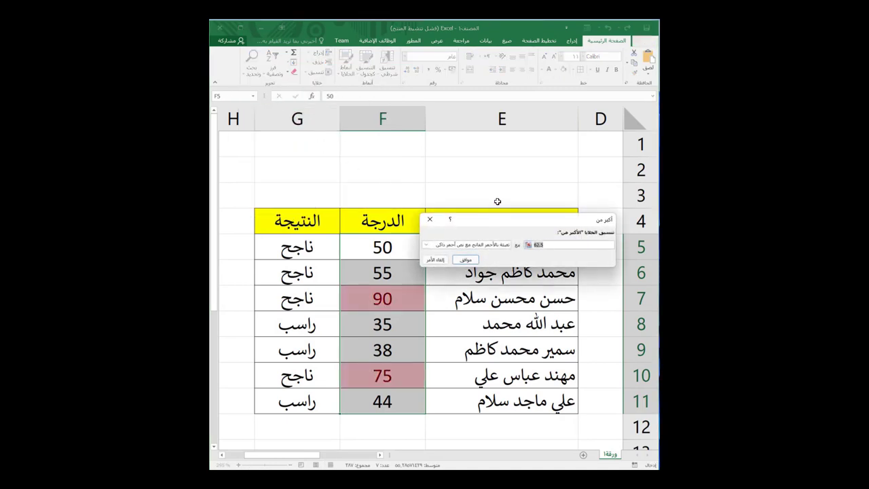
pyautogui.write('49')
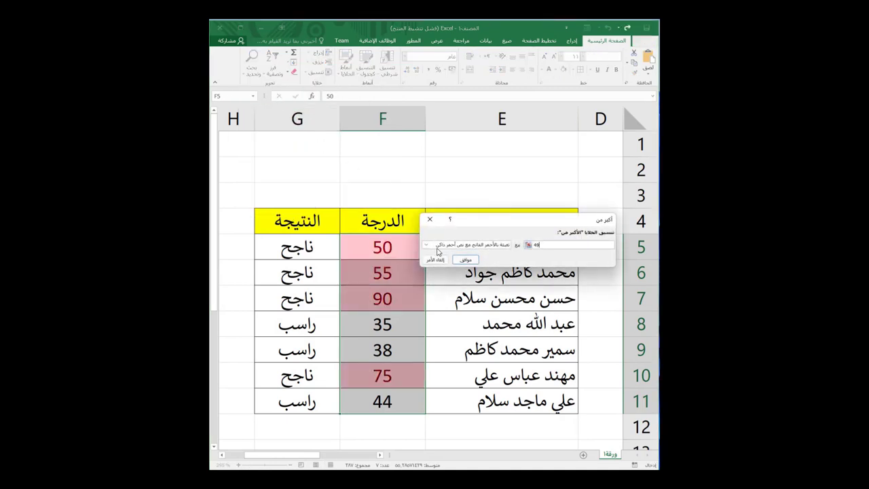
pyautogui.click(468, 245)
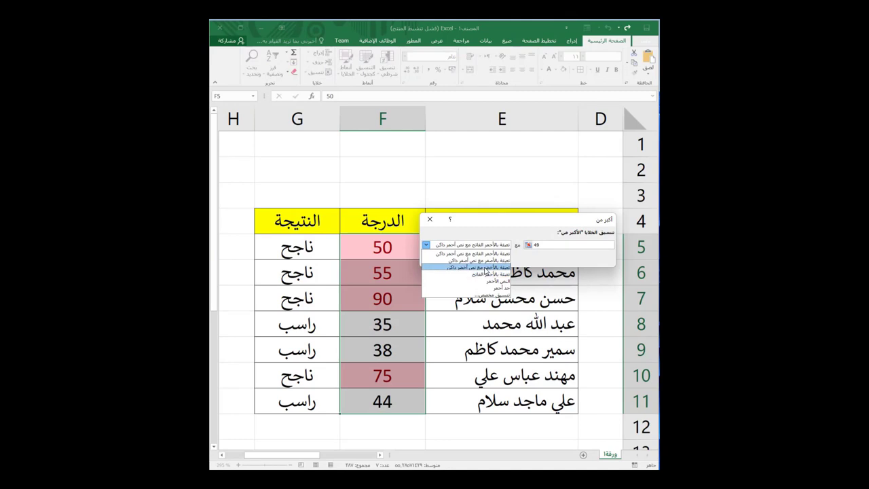
pyautogui.click(486, 268)
pyautogui.click(474, 256)
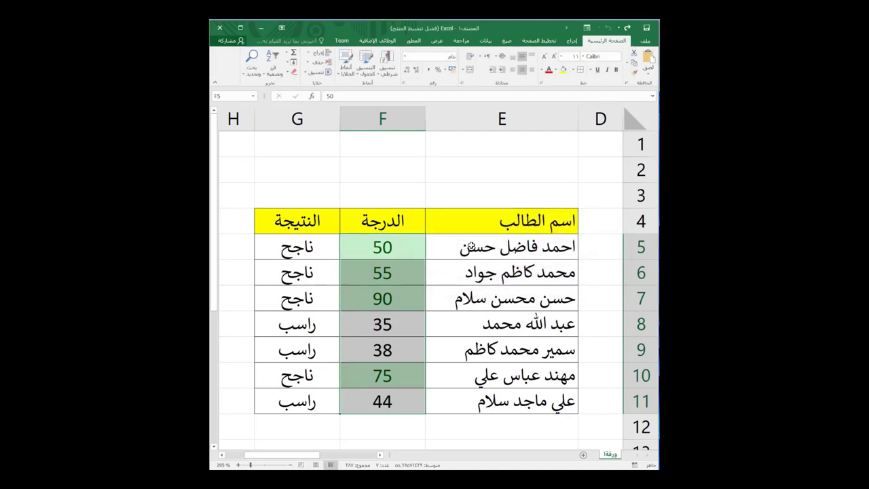
# - Add a rule giving grades less than 50 light red fill with dark red text
pyautogui.click(387, 63)
pyautogui.moveTo(359, 92)
pyautogui.click(269, 105)
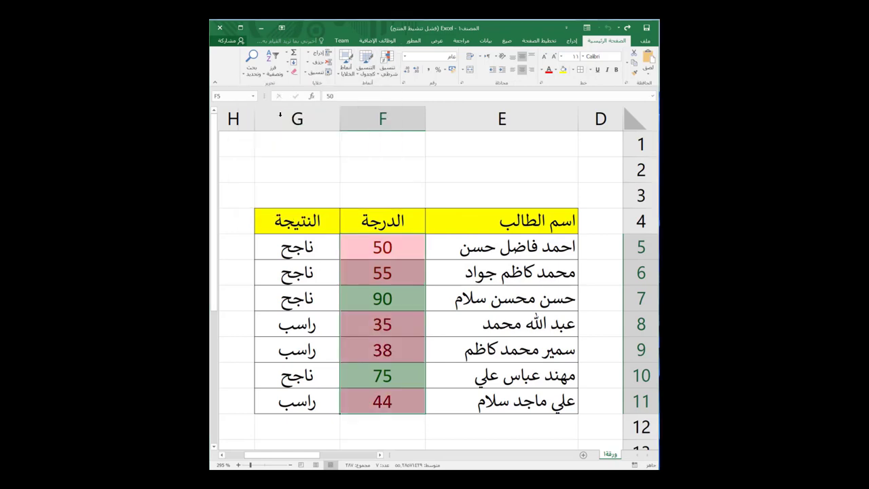
pyautogui.write('50')
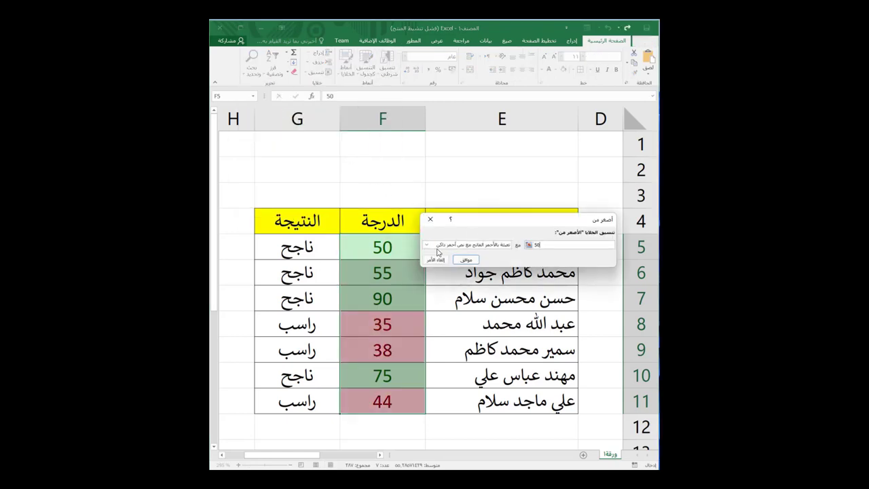
pyautogui.click(426, 245)
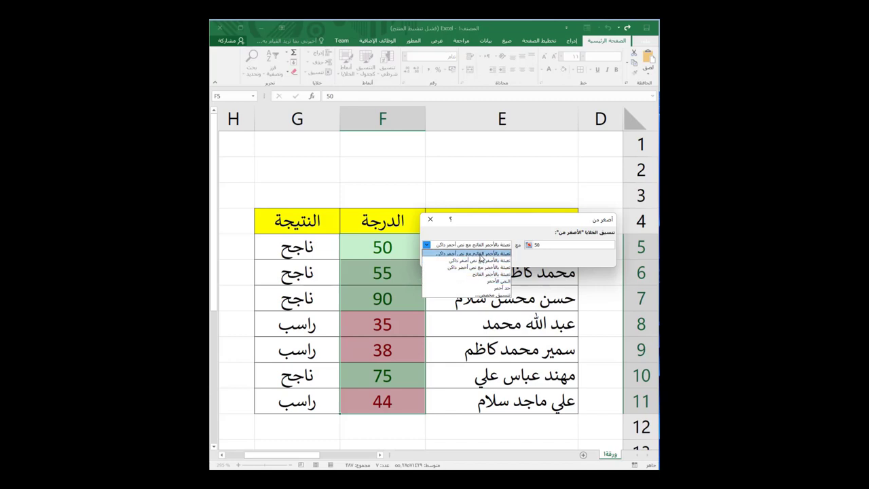
pyautogui.click(475, 253)
pyautogui.click(466, 259)
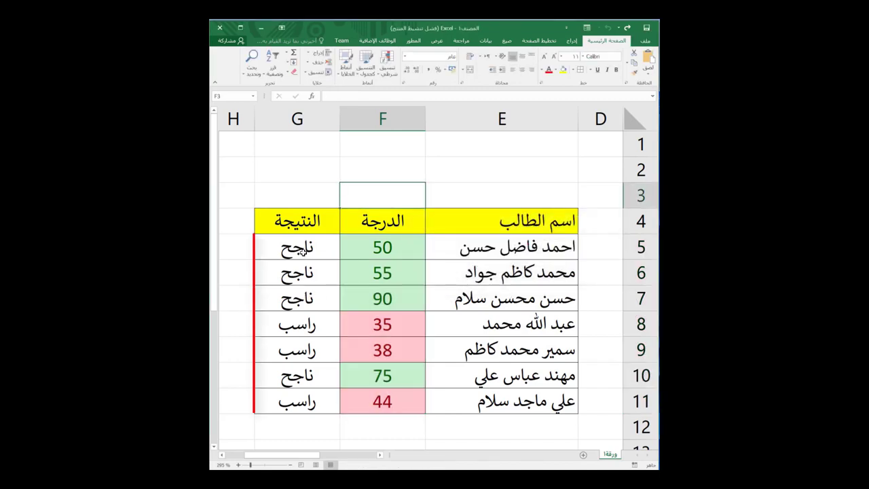
# - Highlight the failing راسب results in column G with the default red format
pyautogui.moveTo(298, 247); pyautogui.dragTo(297, 400)
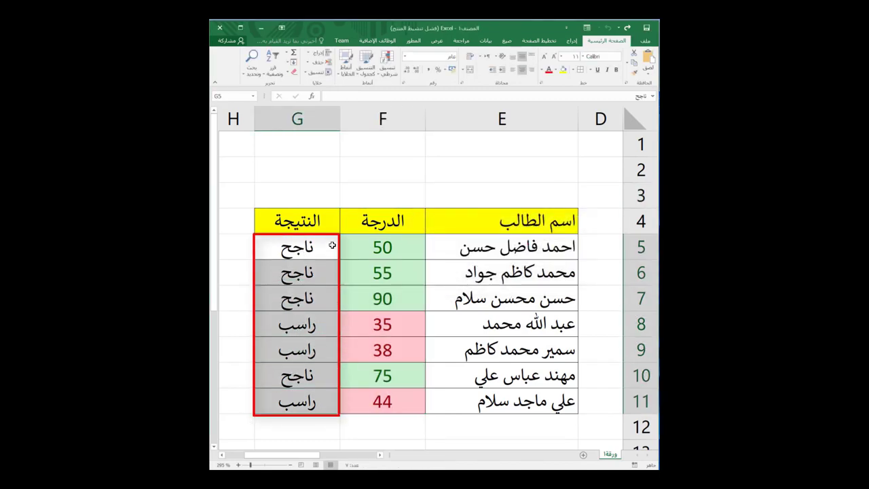
pyautogui.click(387, 64)
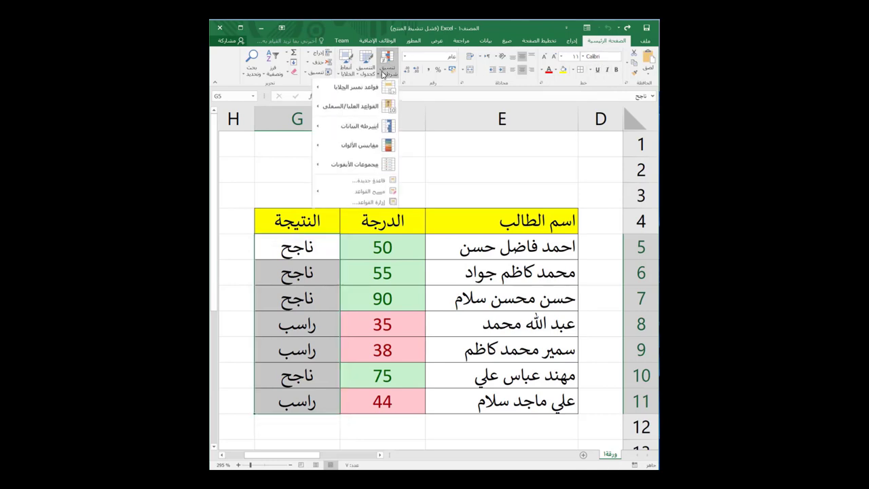
pyautogui.moveTo(335, 91)
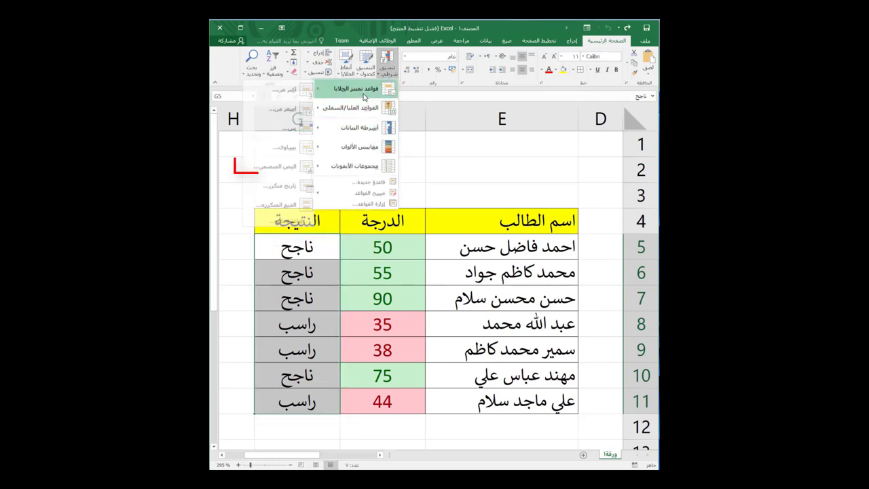
pyautogui.click(274, 167)
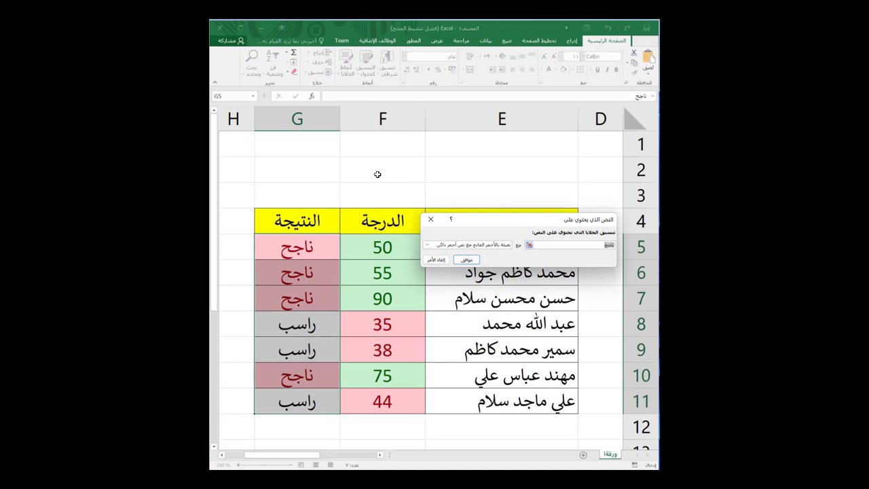
pyautogui.write('راسب')
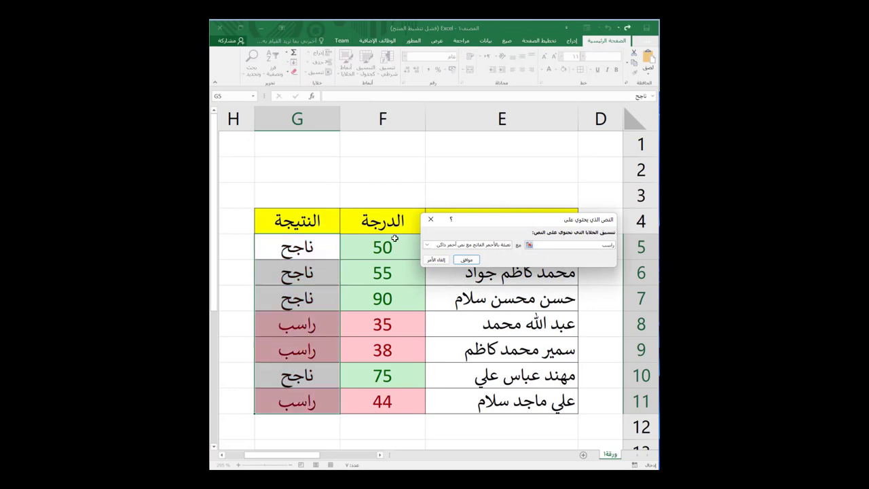
pyautogui.click(467, 260)
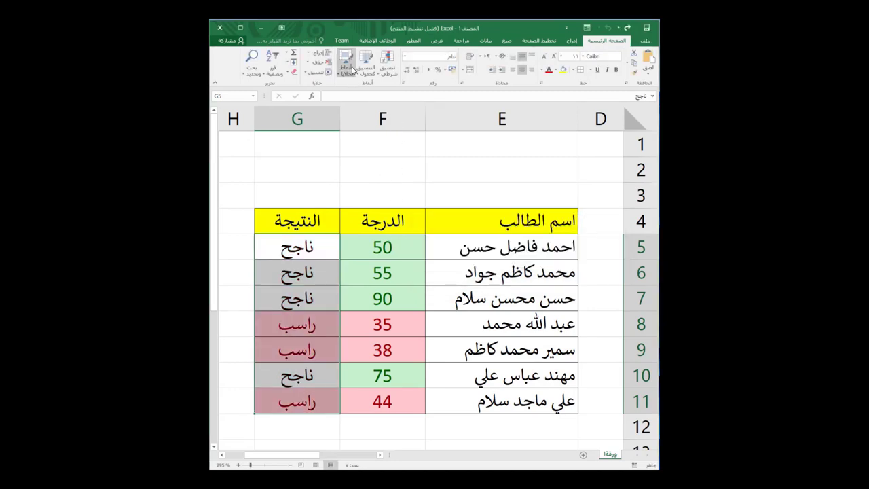
# - Add a text-contains rule giving ناجح results green fill with dark green text
pyautogui.click(388, 73)
pyautogui.moveTo(359, 107)
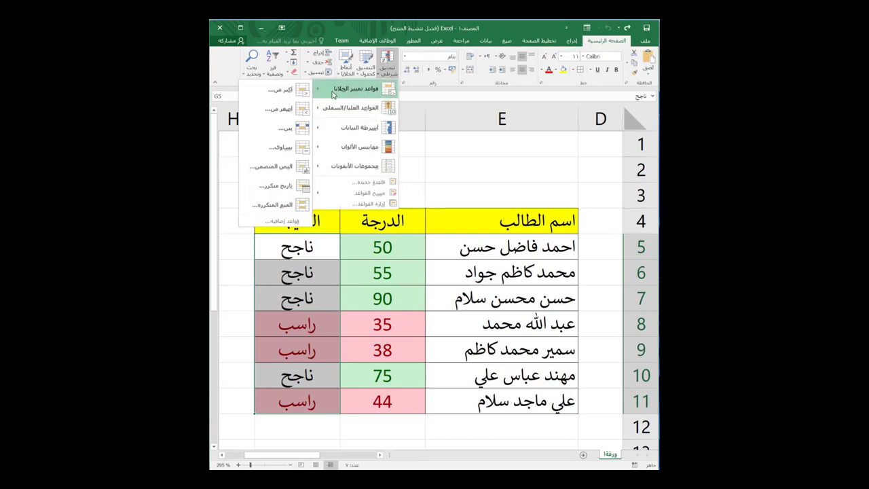
pyautogui.moveTo(327, 89)
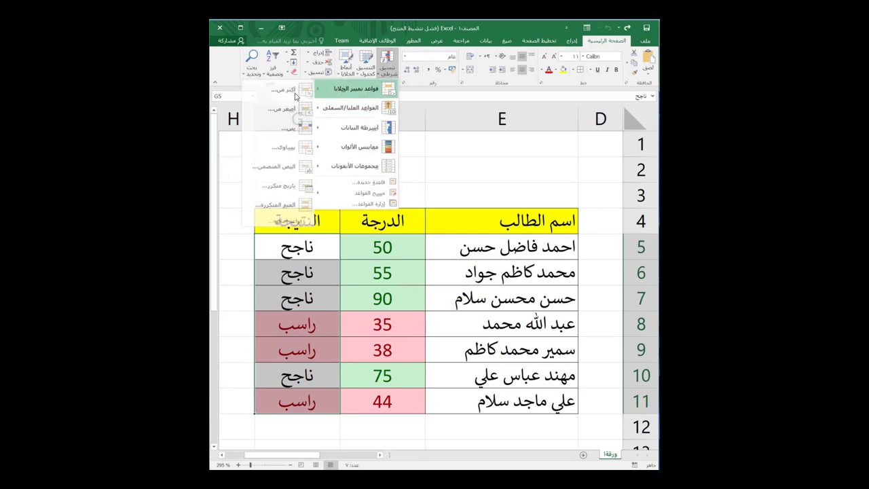
pyautogui.click(274, 170)
pyautogui.write('ر')
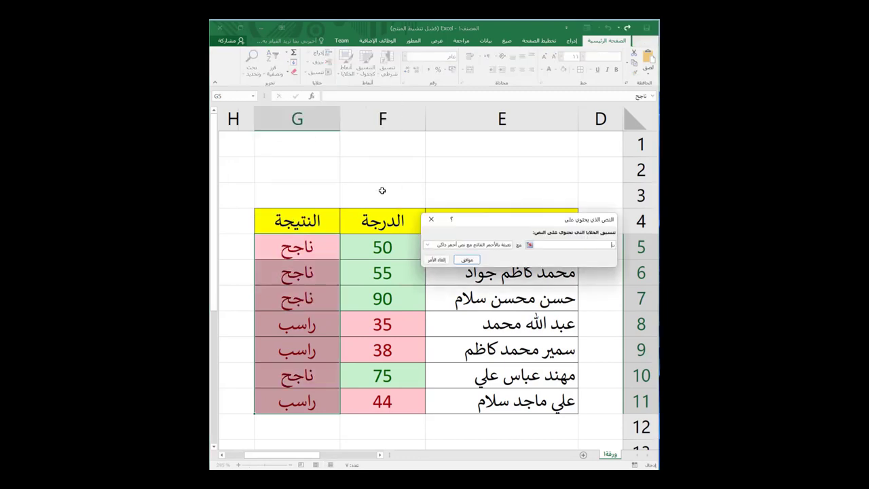
pyautogui.click(427, 244)
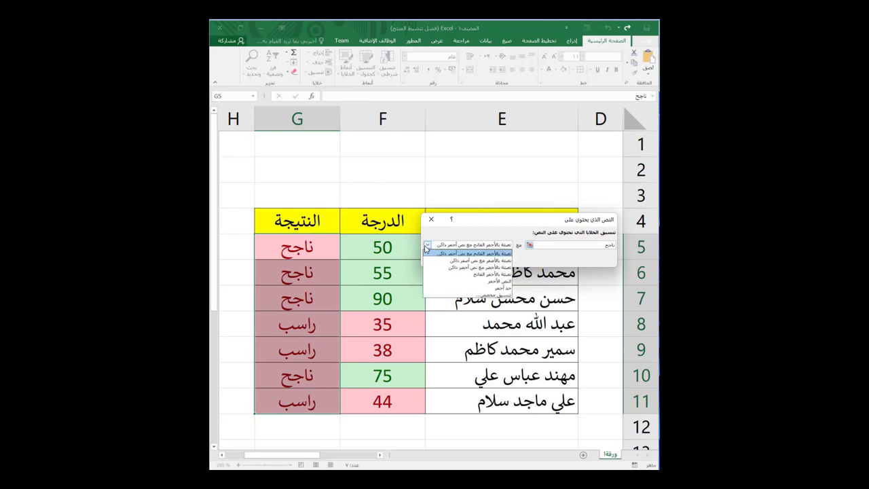
pyautogui.click(485, 268)
pyautogui.click(449, 258)
# - Select the passing and failing rows' grades and results to compare their colours
pyautogui.click(387, 299)
pyautogui.click(394, 347)
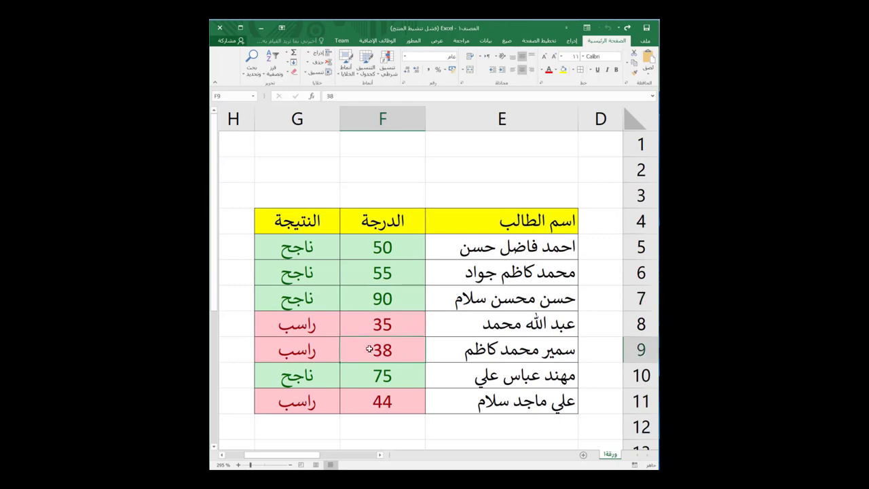
pyautogui.click(381, 250)
pyautogui.moveTo(381, 250); pyautogui.dragTo(291, 303)
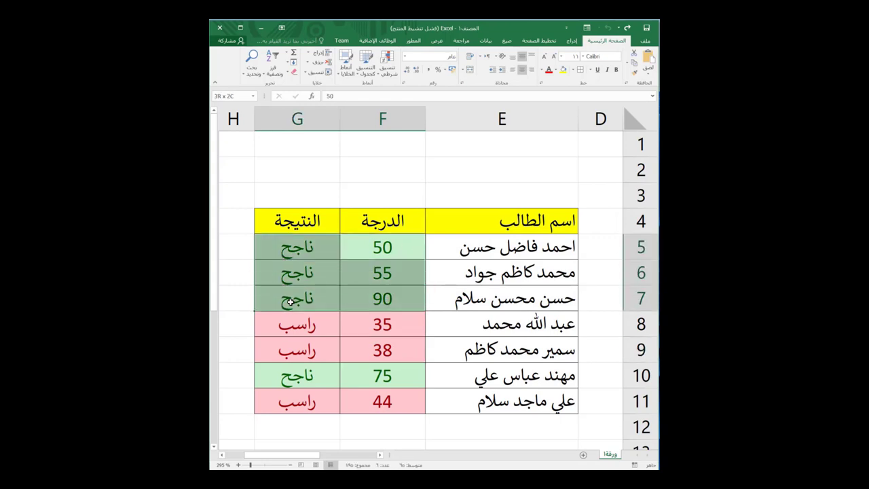
pyautogui.moveTo(405, 325); pyautogui.dragTo(307, 357)
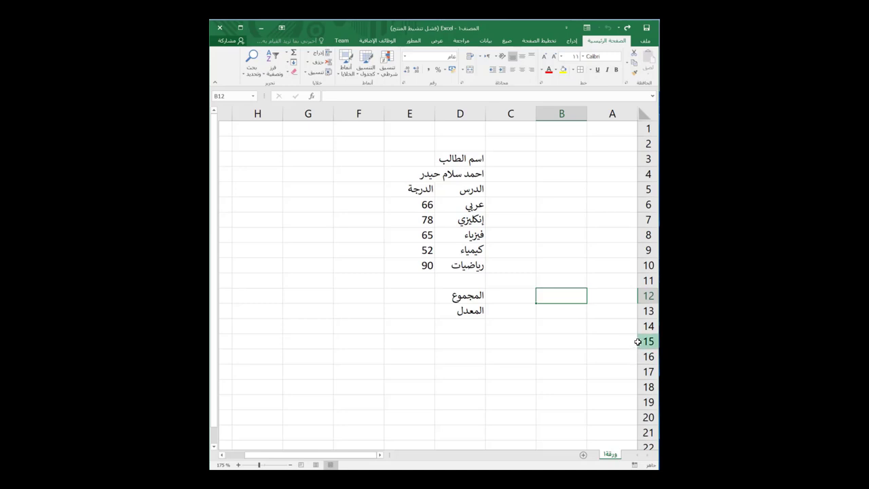
# - Apply All Borders to the grade table D3:E13
pyautogui.moveTo(479, 158); pyautogui.dragTo(416, 309)
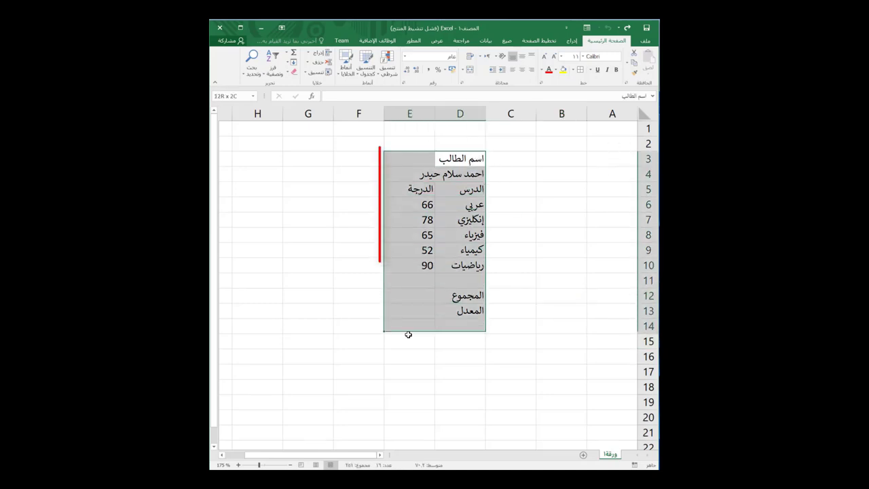
pyautogui.click(573, 70)
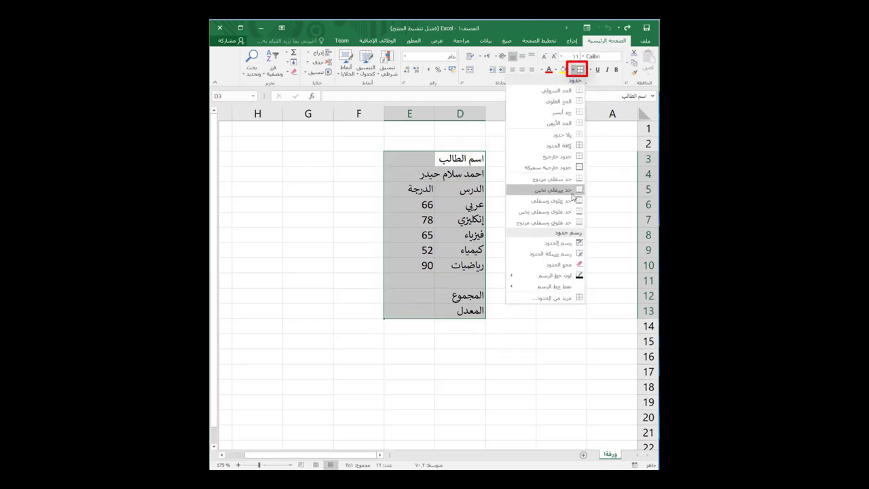
pyautogui.click(562, 145)
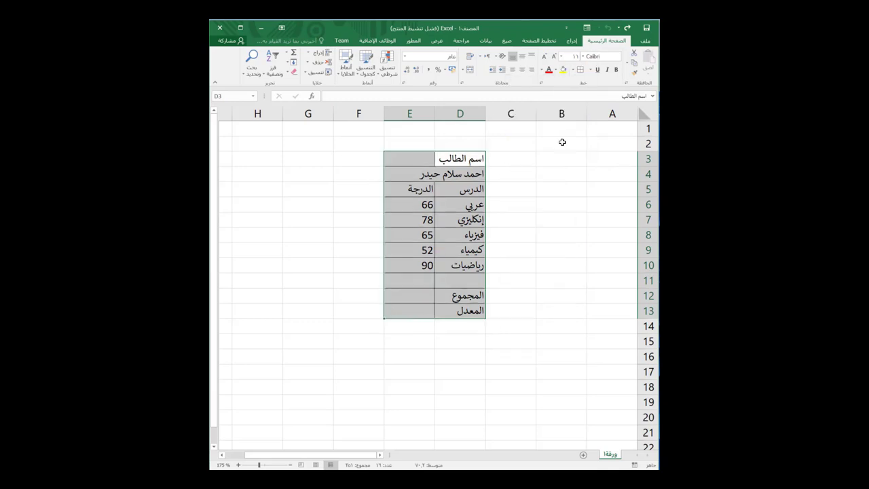
# - Merge and center the title cells D3:E3 and the student-name cells D4:E4
pyautogui.moveTo(473, 158); pyautogui.dragTo(419, 157)
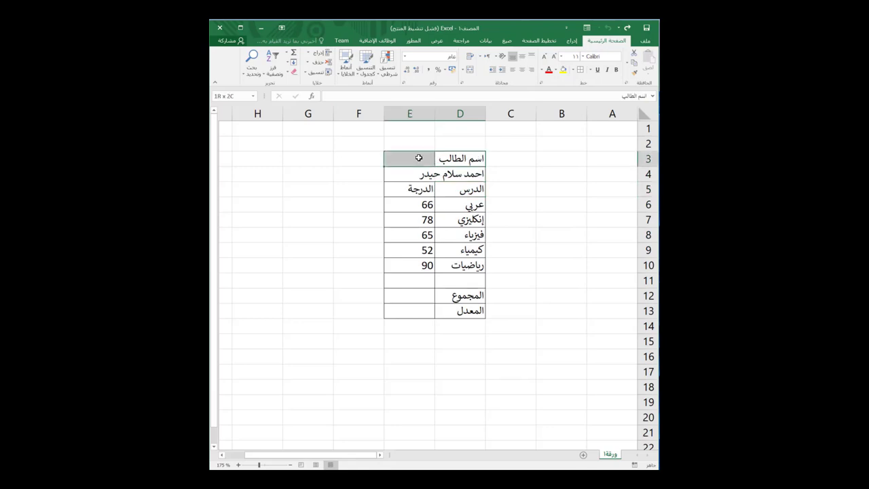
pyautogui.click(468, 70)
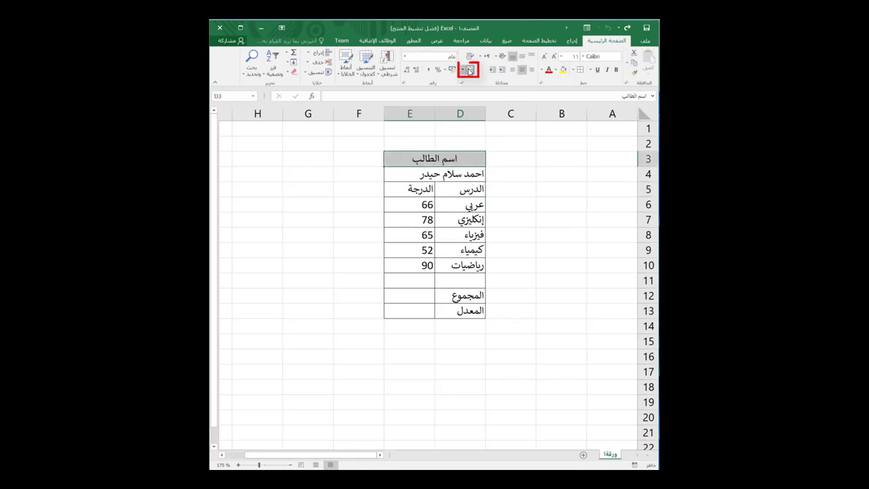
pyautogui.moveTo(462, 176); pyautogui.dragTo(414, 175)
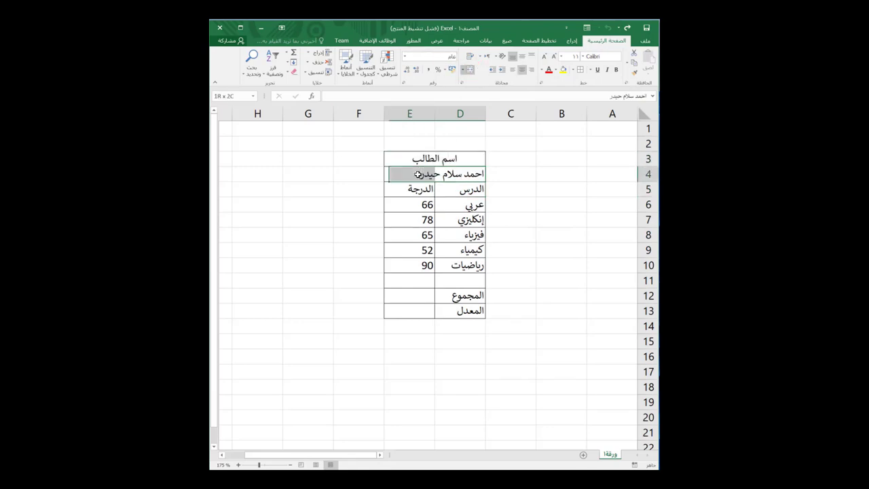
pyautogui.click(468, 70)
# - Fill the merged student-name row D4 with light blue
pyautogui.click(453, 163)
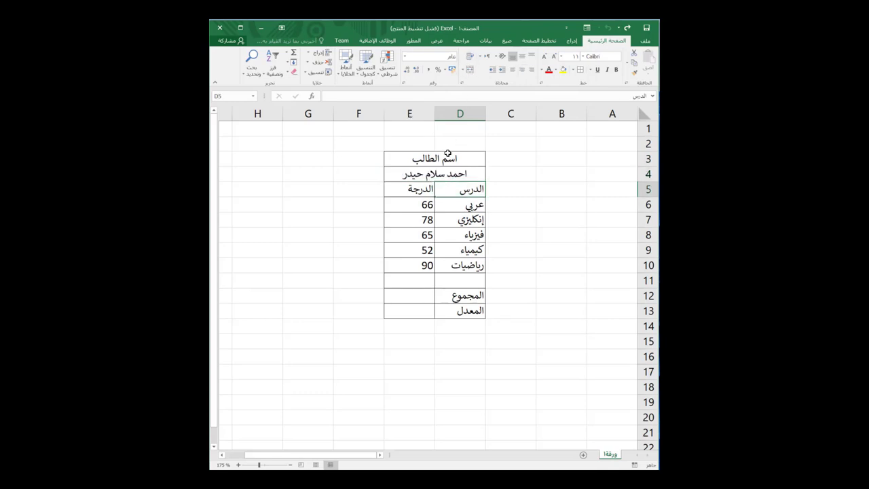
pyautogui.click(556, 70)
pyautogui.press('Escape')
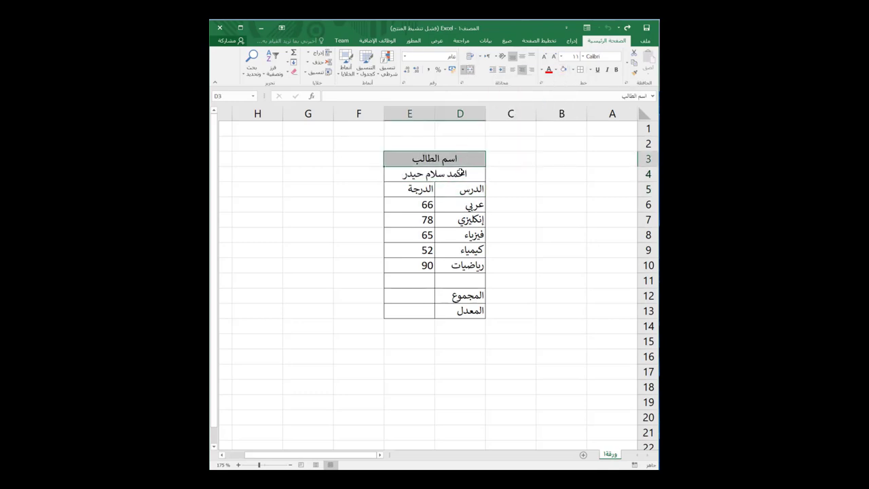
pyautogui.click(460, 172)
pyautogui.click(556, 70)
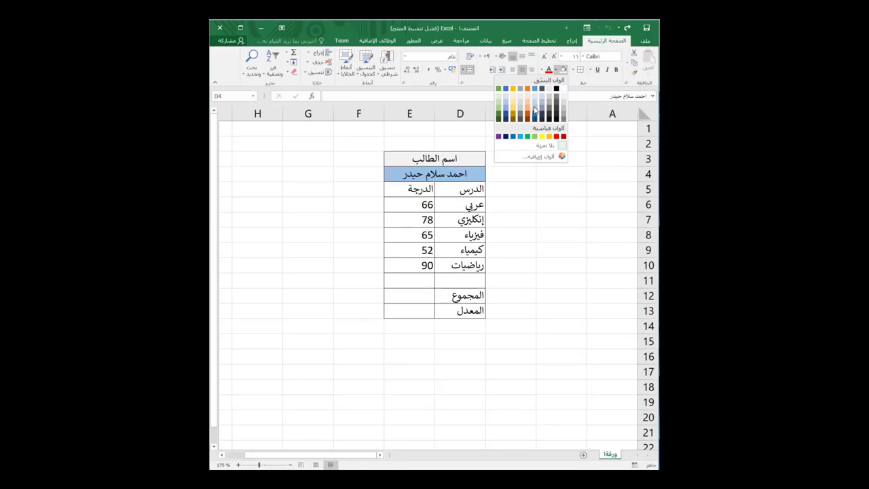
pyautogui.click(534, 110)
pyautogui.click(437, 204)
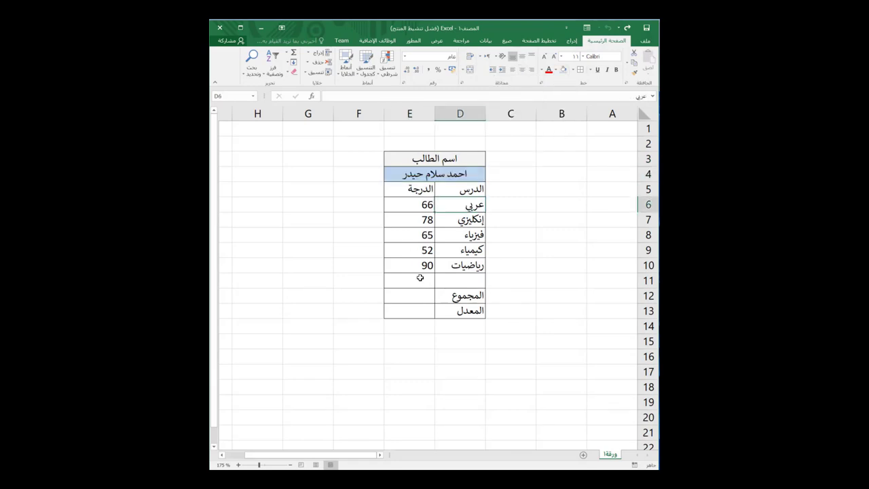
pyautogui.click(425, 299)
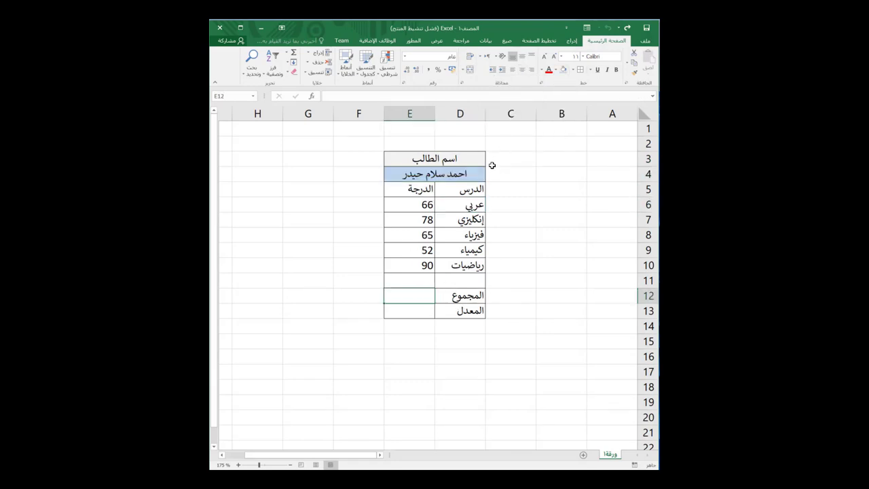
# - Enter a SUM of grades E6:E10 as the total in E12
pyautogui.click(288, 54)
pyautogui.click(275, 64)
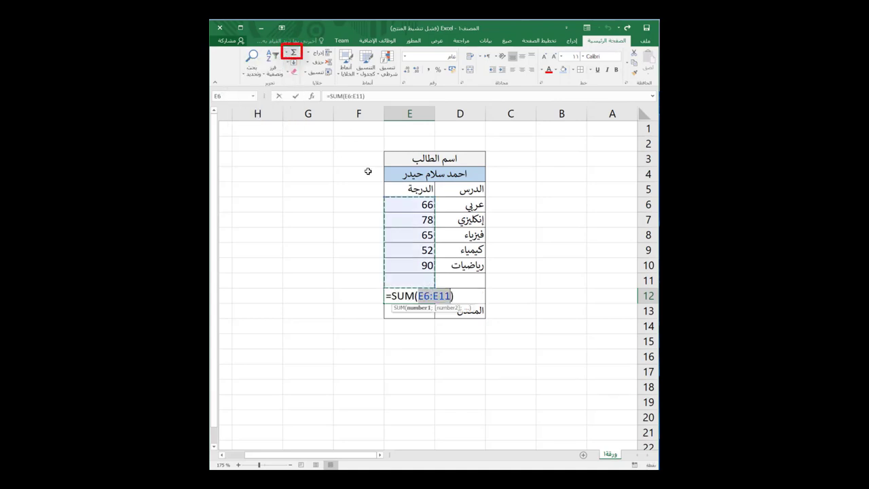
pyautogui.moveTo(417, 201); pyautogui.dragTo(417, 265)
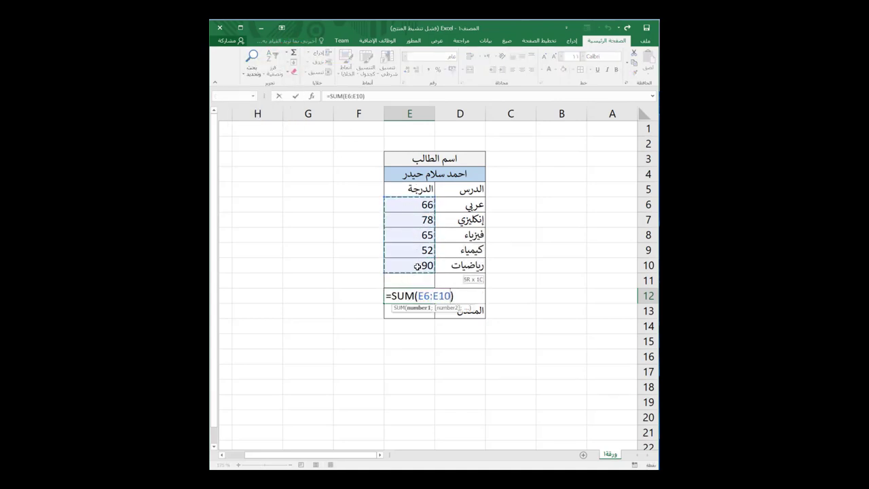
pyautogui.press('Return')
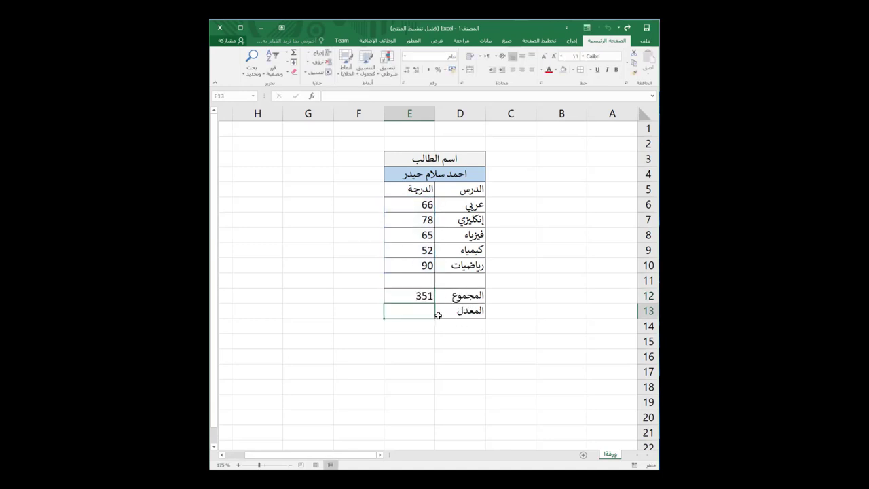
pyautogui.click(273, 63)
pyautogui.click(602, 42)
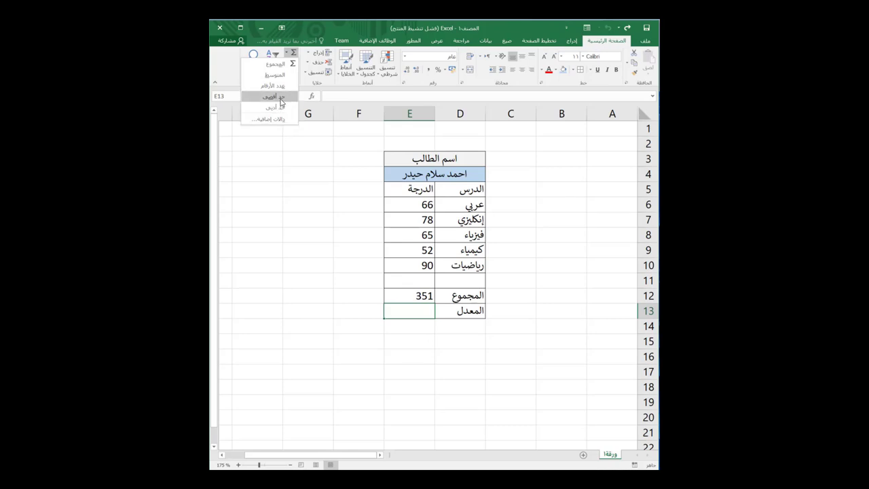
# - Enter an AVERAGE of grades E6:E10 in E13
pyautogui.click(276, 76)
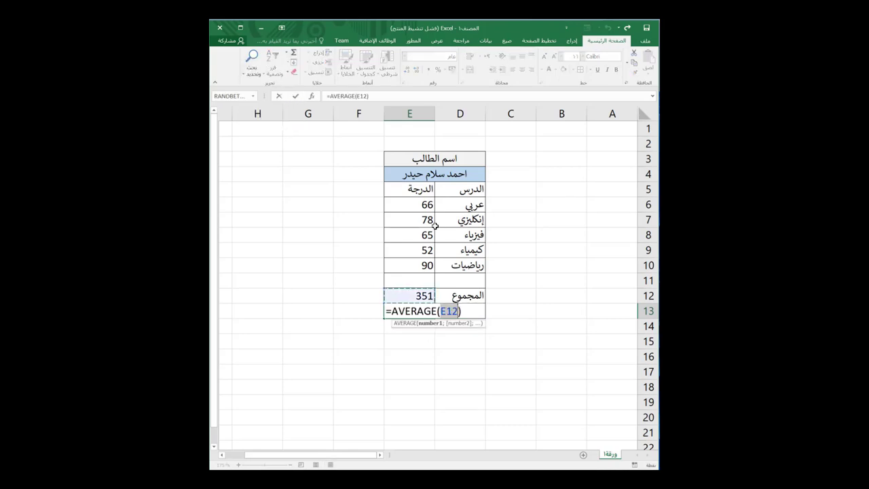
pyautogui.click(409, 189)
pyautogui.moveTo(408, 204); pyautogui.dragTo(405, 275)
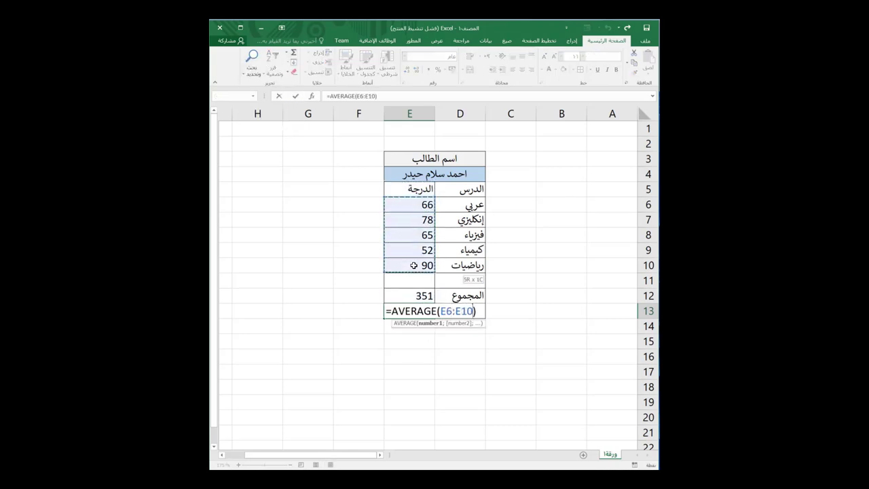
pyautogui.press('Return')
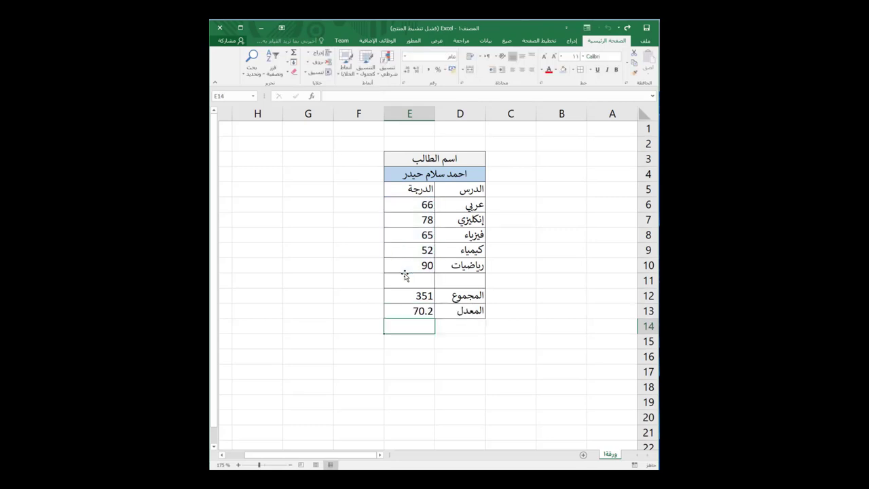
pyautogui.click(422, 367)
pyautogui.scroll(6, 434, 301)
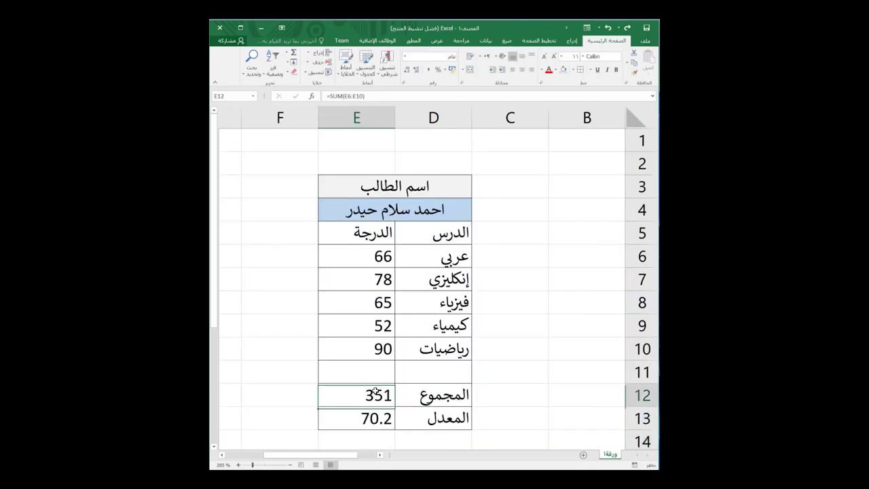
# - Fill the total row D12:E12 light green, then select the average row D13:E13 for filling
pyautogui.moveTo(367, 394); pyautogui.dragTo(441, 391)
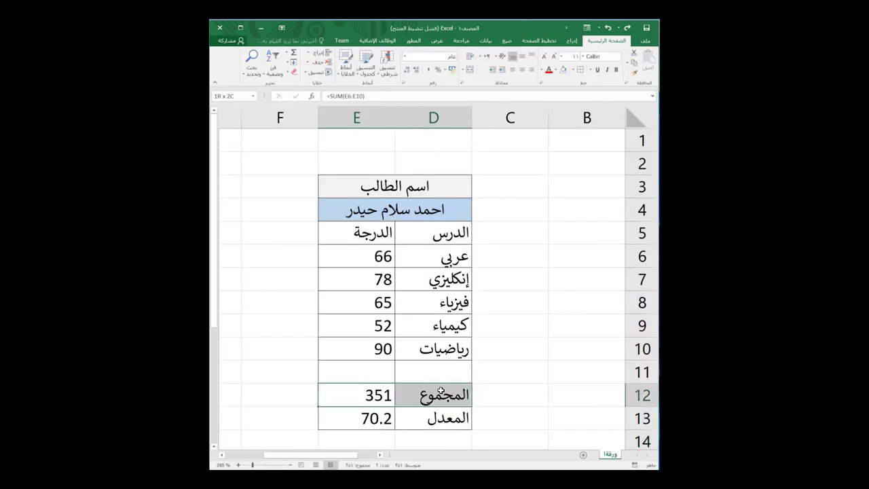
pyautogui.click(557, 71)
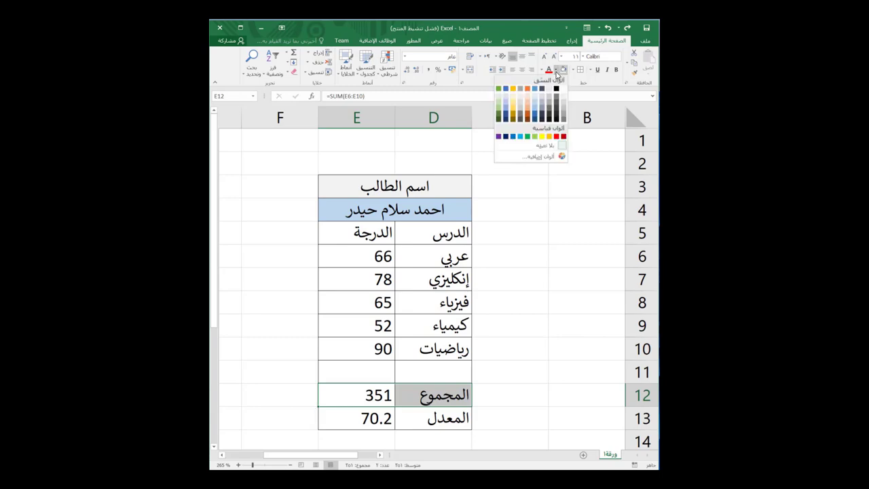
pyautogui.click(534, 137)
pyautogui.click(364, 416)
pyautogui.moveTo(365, 416); pyautogui.dragTo(434, 417)
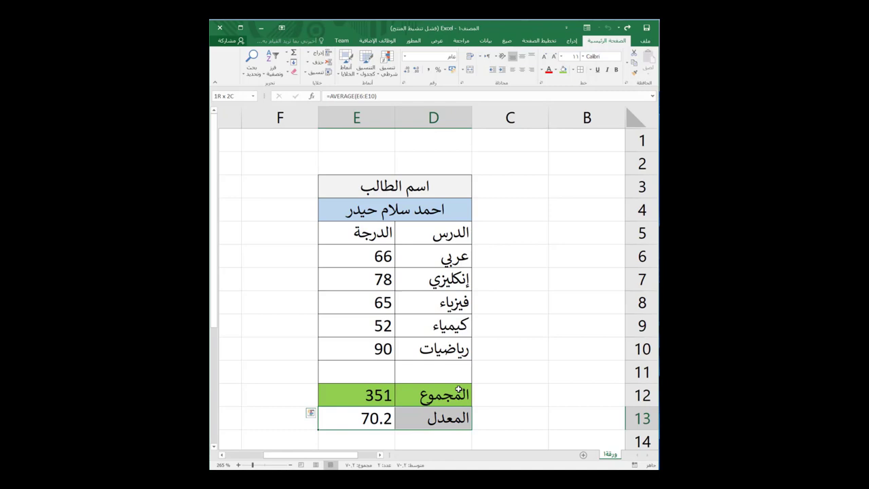
pyautogui.click(557, 70)
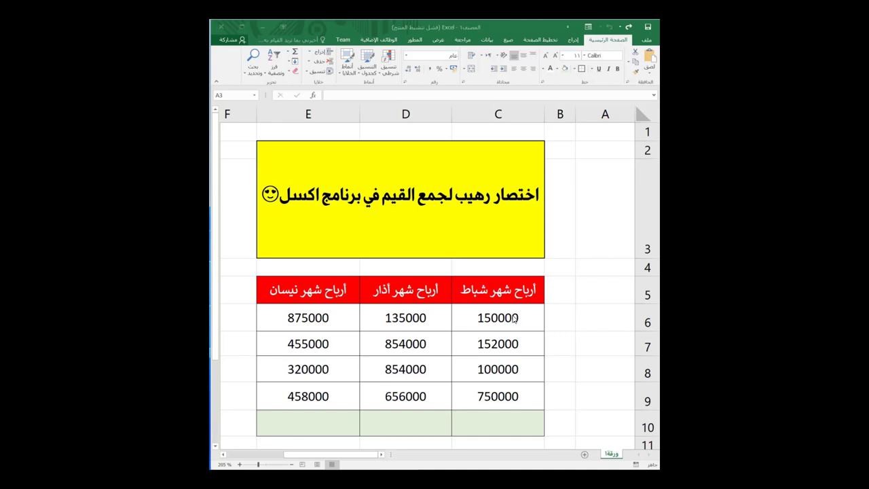
# - AutoSum columns C, D and E with Alt+= into row 10: 1152000, 2499000, 2108000
pyautogui.moveTo(514, 319); pyautogui.dragTo(490, 417)
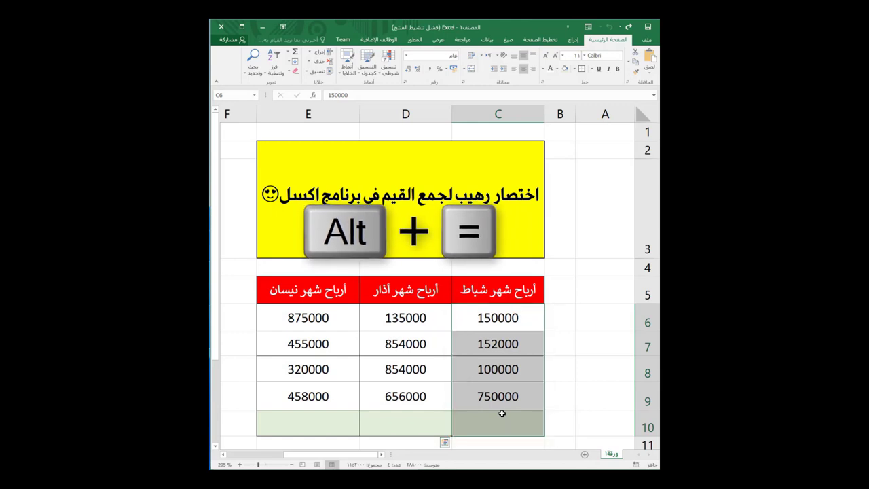
pyautogui.hotkey('alt', '=')
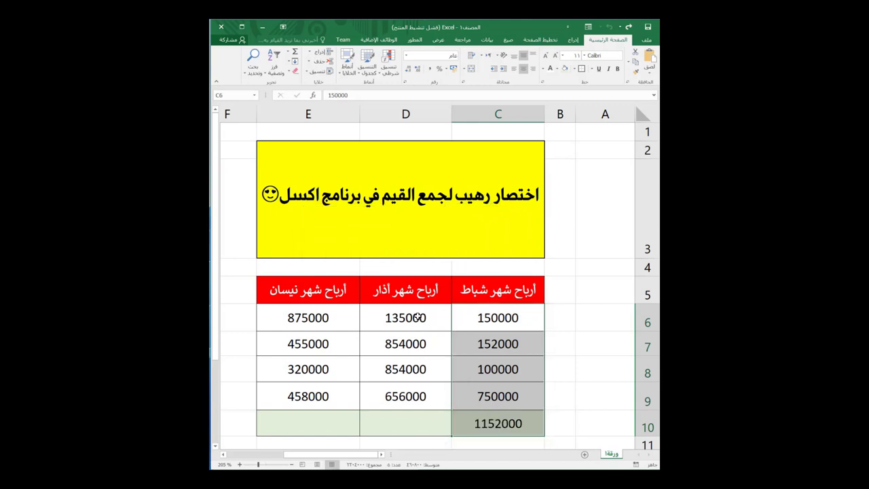
pyautogui.moveTo(420, 317); pyautogui.dragTo(401, 421)
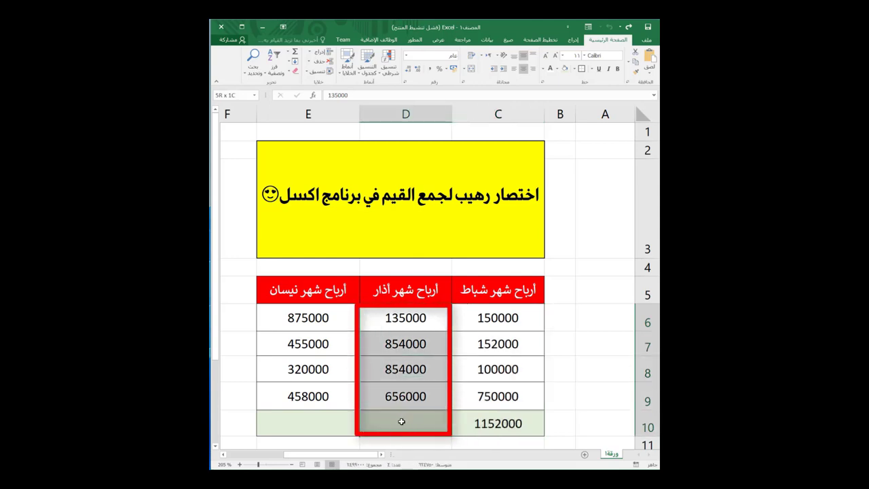
pyautogui.moveTo(409, 316); pyautogui.dragTo(402, 423)
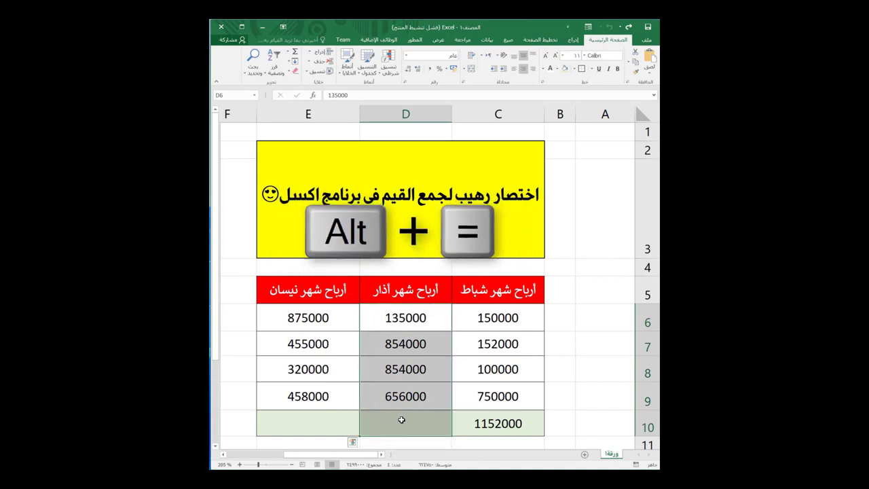
pyautogui.press('alt')
pyautogui.hotkey('alt', '=')
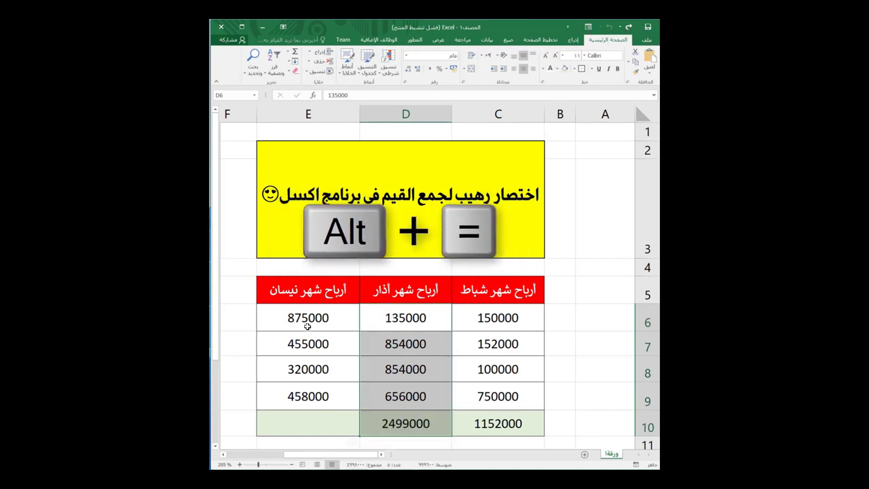
pyautogui.moveTo(299, 317); pyautogui.dragTo(311, 422)
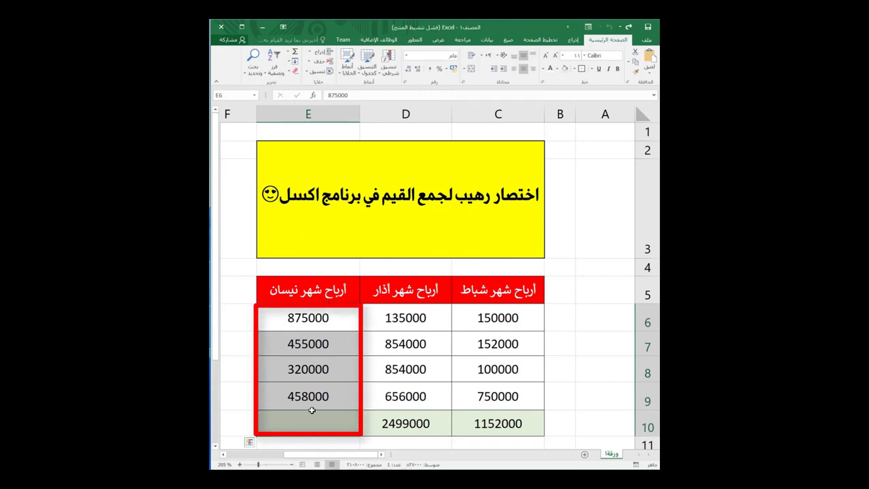
pyautogui.hotkey('alt', '=')
pyautogui.click(502, 392)
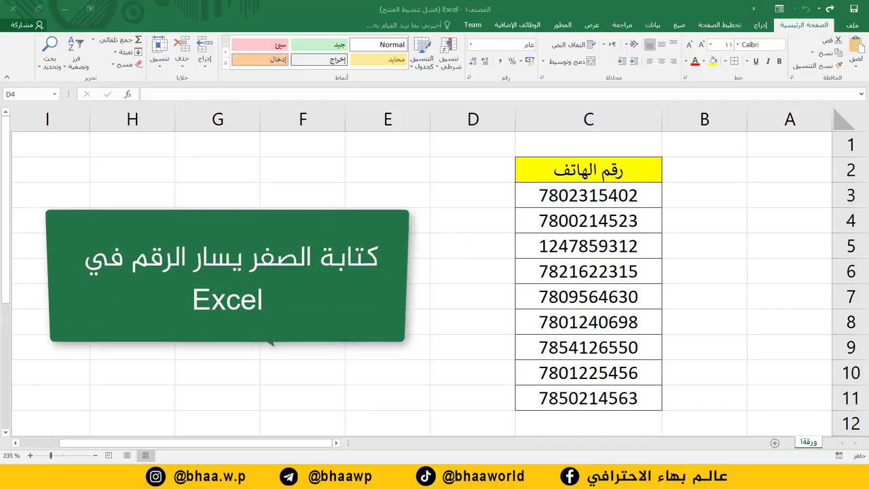
# - Enter 00698 in E4 to show Excel drops the leading zeros
pyautogui.click(381, 222)
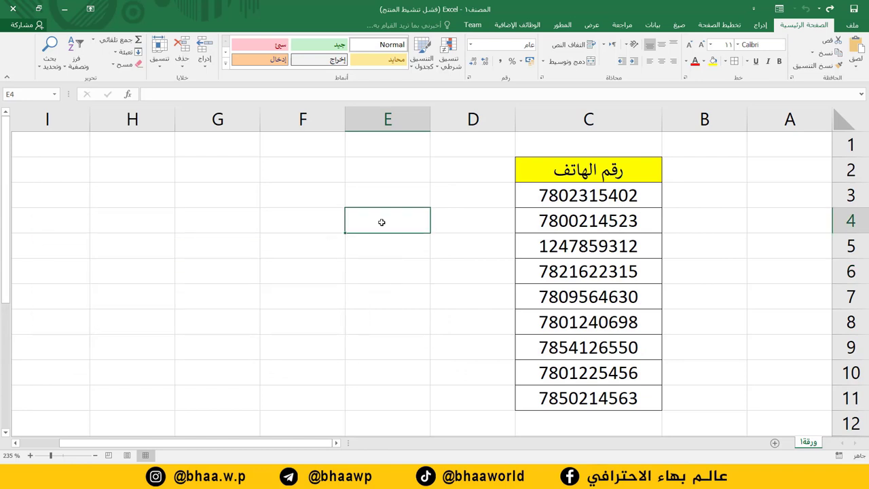
pyautogui.write('00')
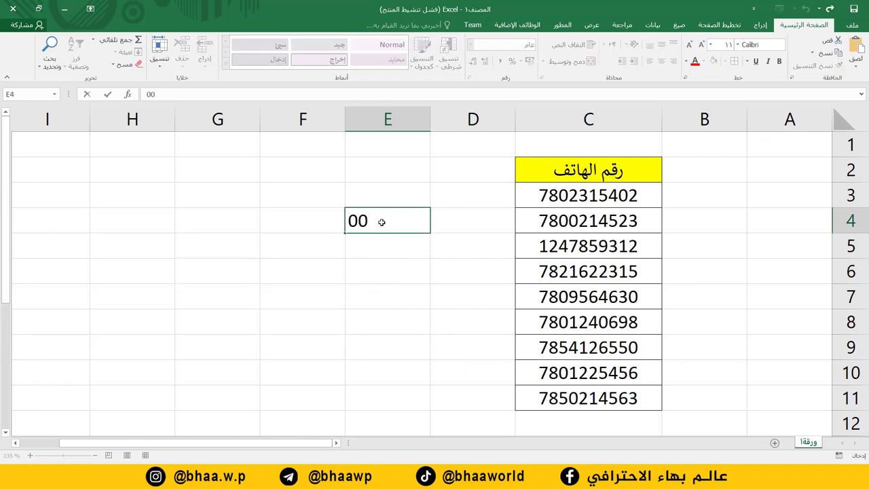
pyautogui.write('698')
pyautogui.press('Return')
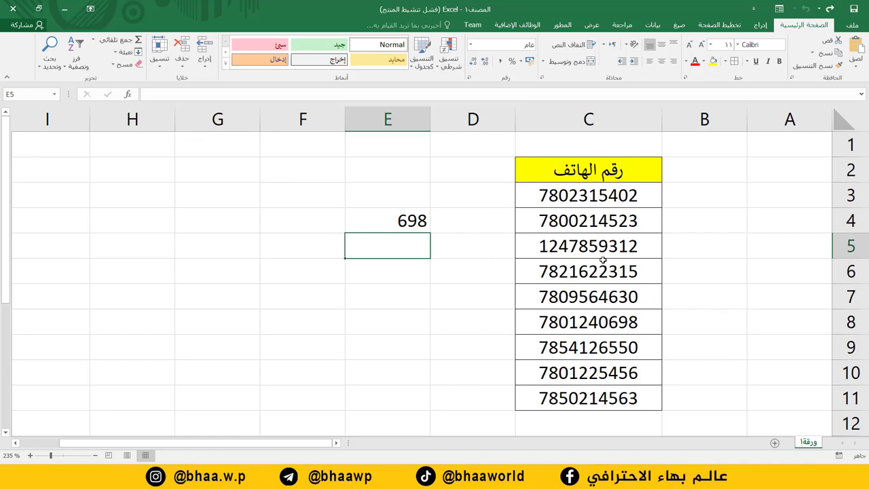
# - Check with =LEN(C3) filled down to D11 that every phone number has 10 digits, then clear it
pyautogui.moveTo(598, 202); pyautogui.dragTo(600, 398)
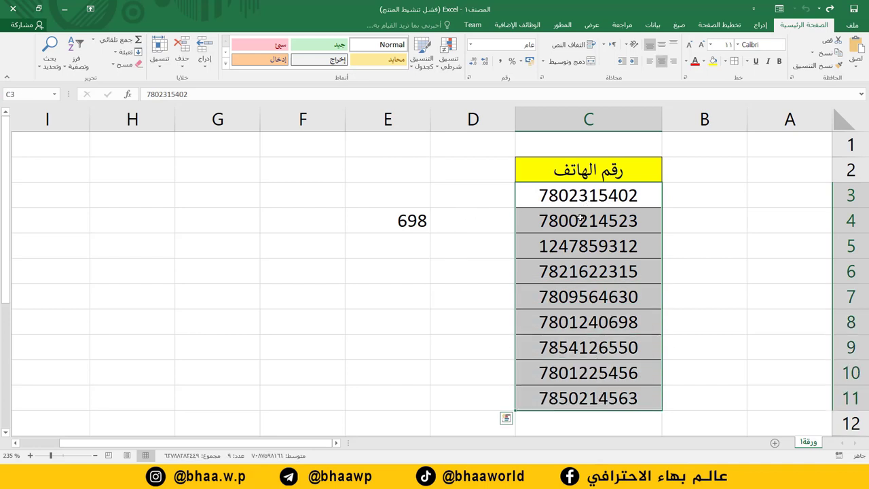
pyautogui.click(489, 201)
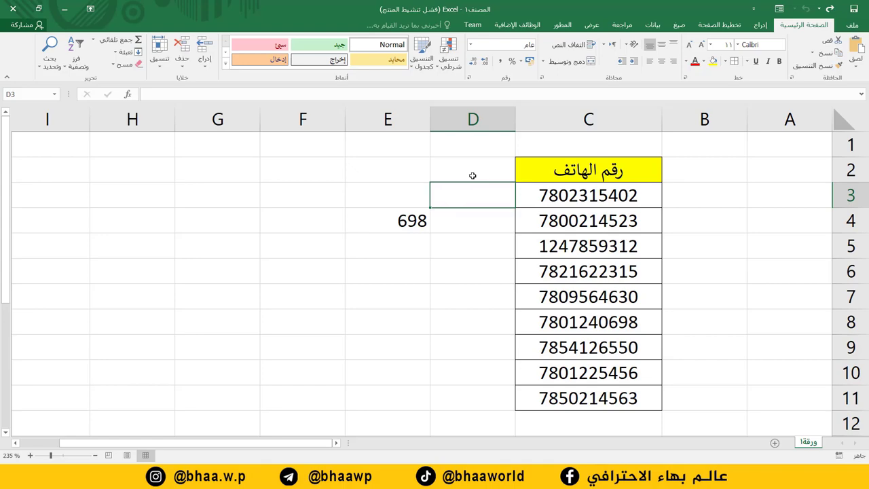
pyautogui.write('=')
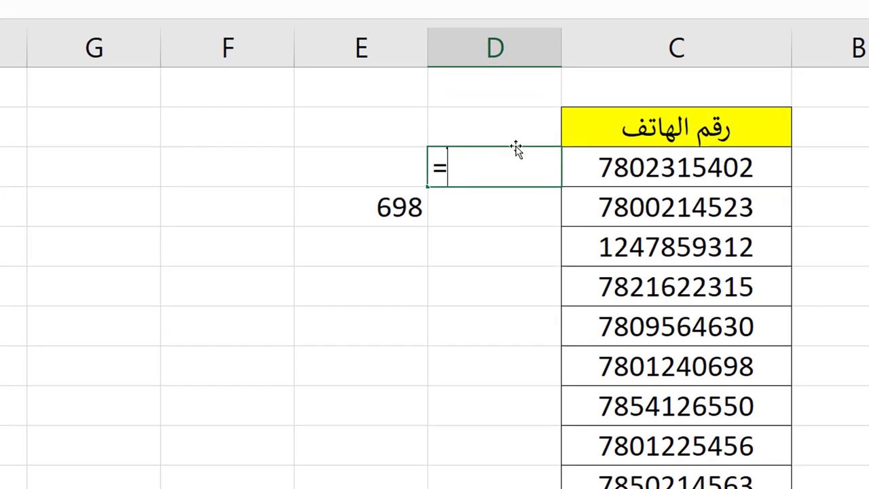
pyautogui.write('l')
pyautogui.doubleClick(485, 243)
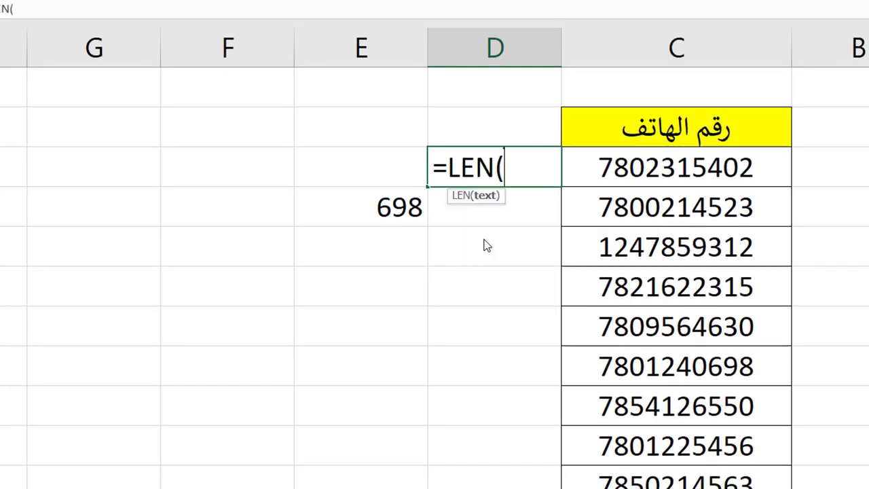
pyautogui.click(670, 175)
pyautogui.press('Return')
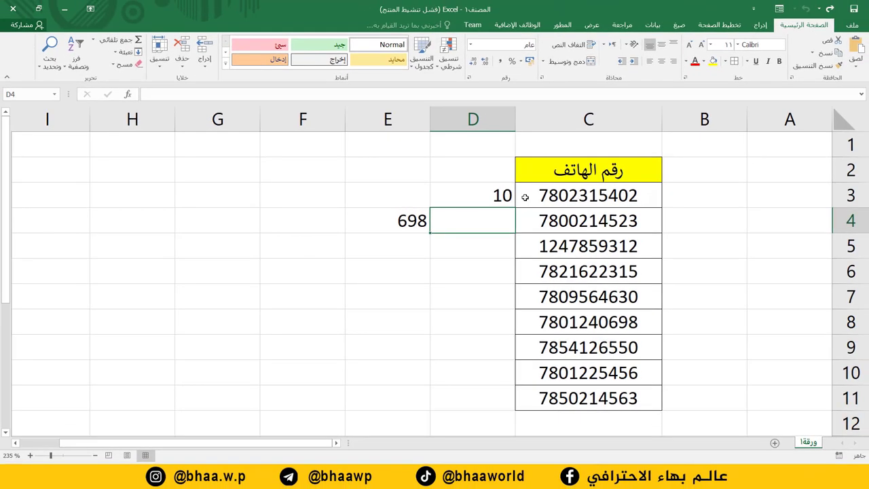
pyautogui.click(456, 192)
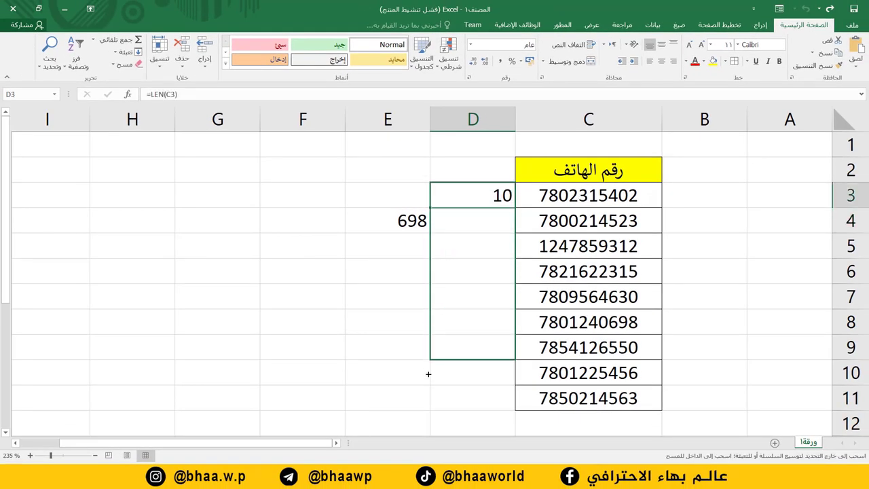
pyautogui.moveTo(431, 205); pyautogui.dragTo(428, 407)
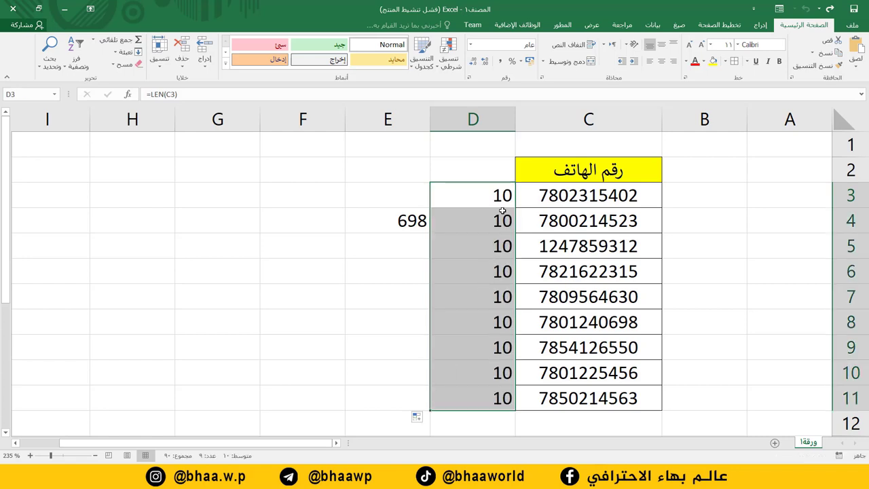
pyautogui.press('Delete')
pyautogui.moveTo(601, 194); pyautogui.dragTo(603, 400)
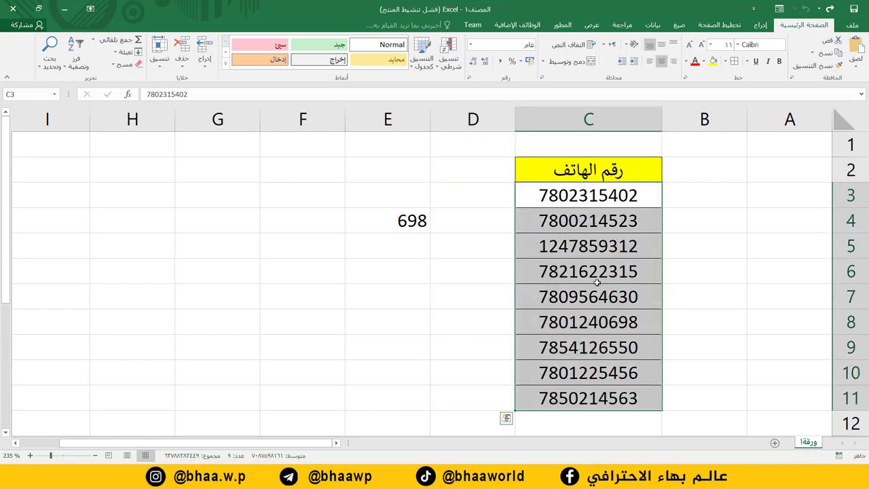
pyautogui.rightClick(593, 195)
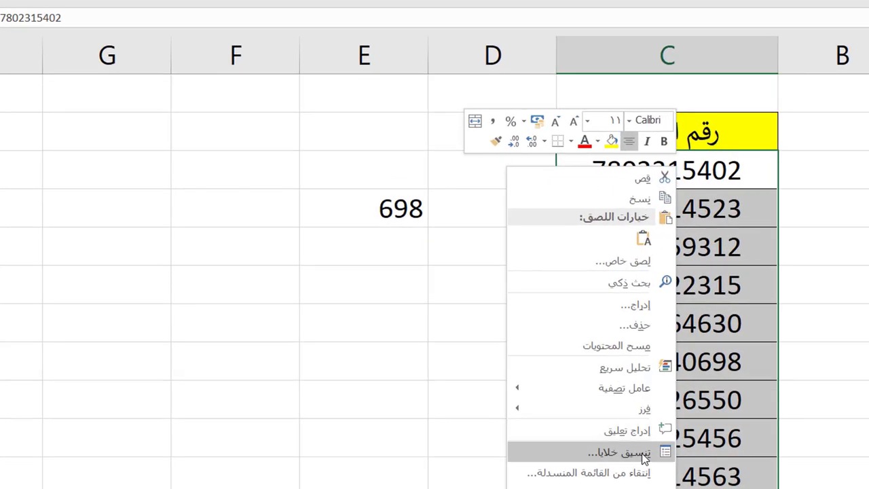
pyautogui.click(642, 454)
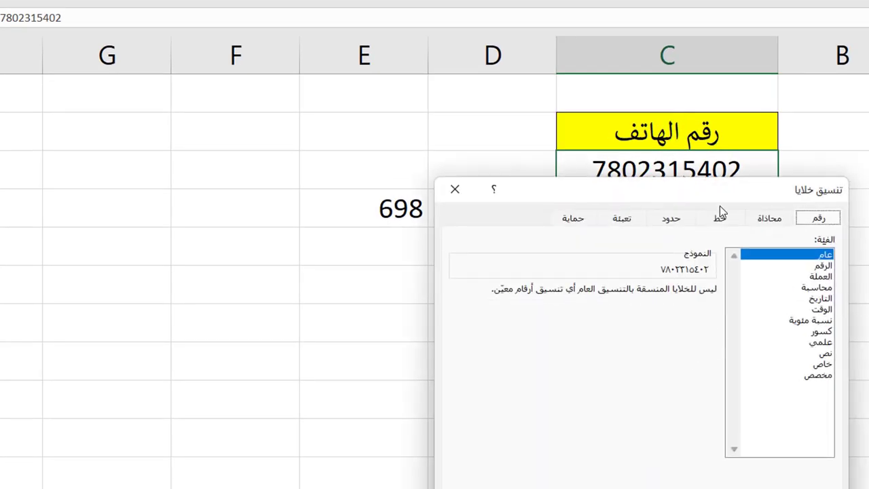
pyautogui.click(747, 321)
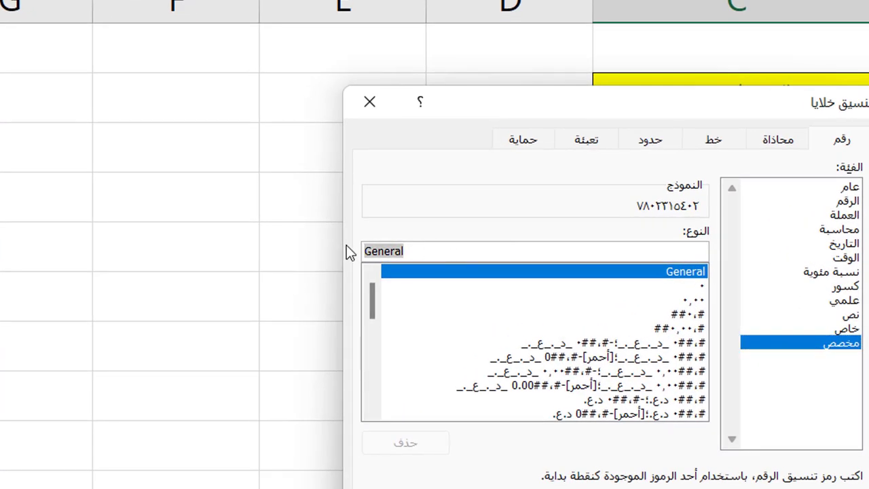
pyautogui.press('BackSpace')
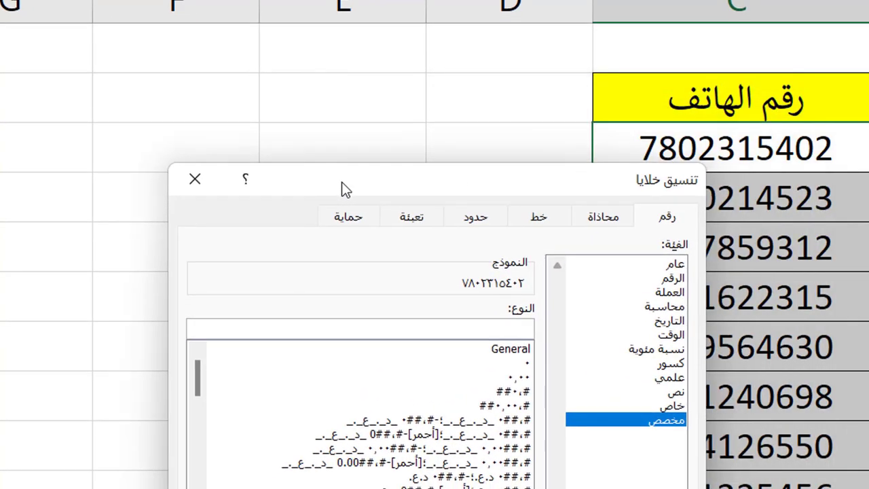
pyautogui.moveTo(530, 121); pyautogui.dragTo(210, 141)
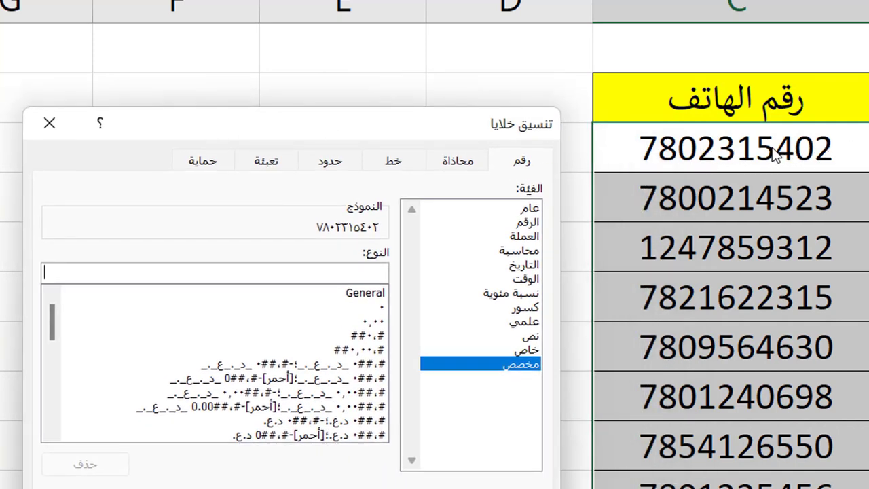
pyautogui.moveTo(440, 123); pyautogui.dragTo(552, 99)
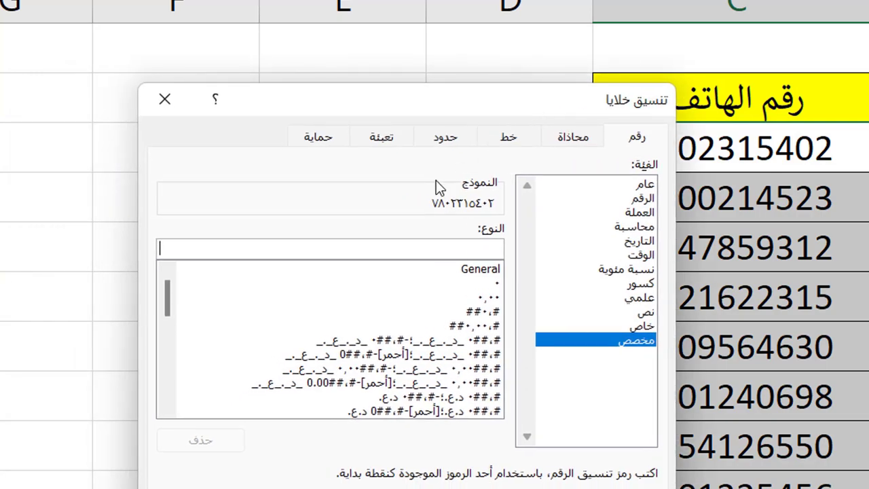
pyautogui.write('00000000000')
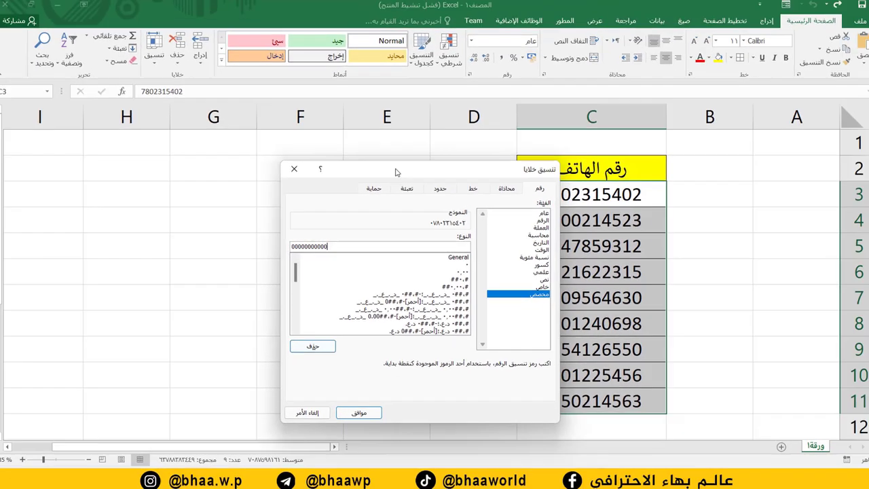
pyautogui.moveTo(420, 170); pyautogui.dragTo(370, 168)
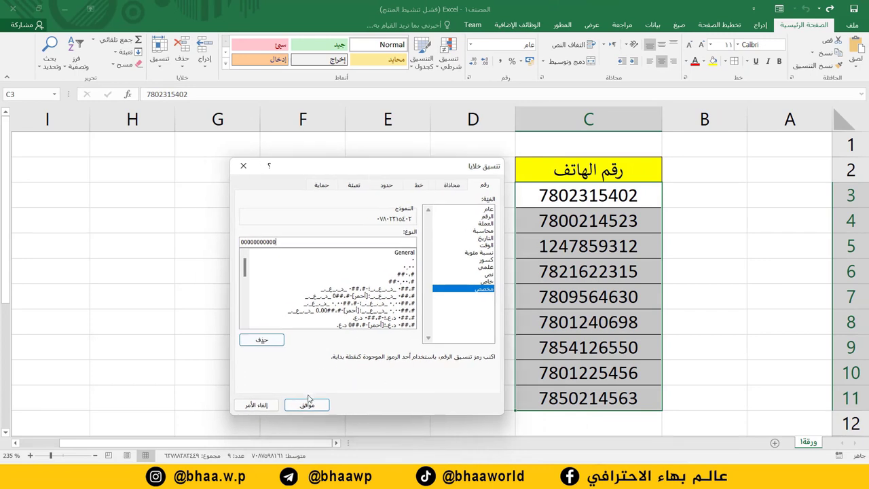
pyautogui.click(308, 403)
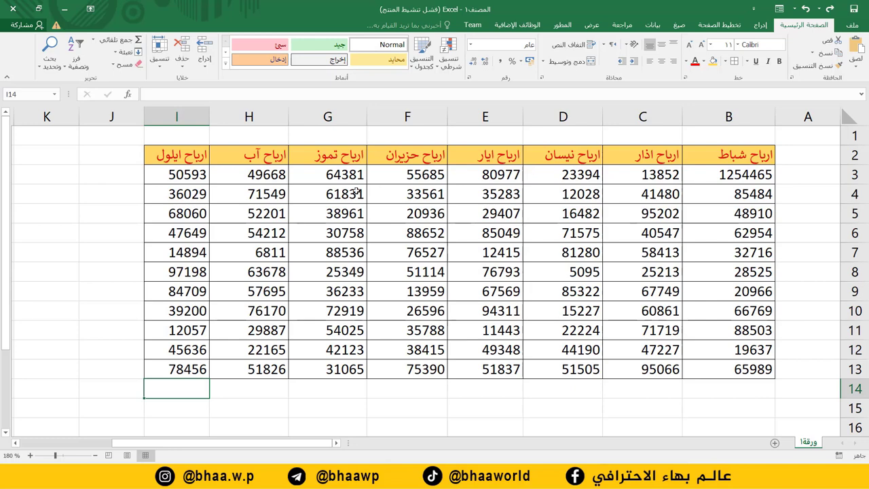
# - Select all the profit figures from B3 to I13
pyautogui.moveTo(743, 175)
pyautogui.mouseDown()
pyautogui.moveTo(169, 293)
pyautogui.moveTo(170, 370)
pyautogui.mouseUp()
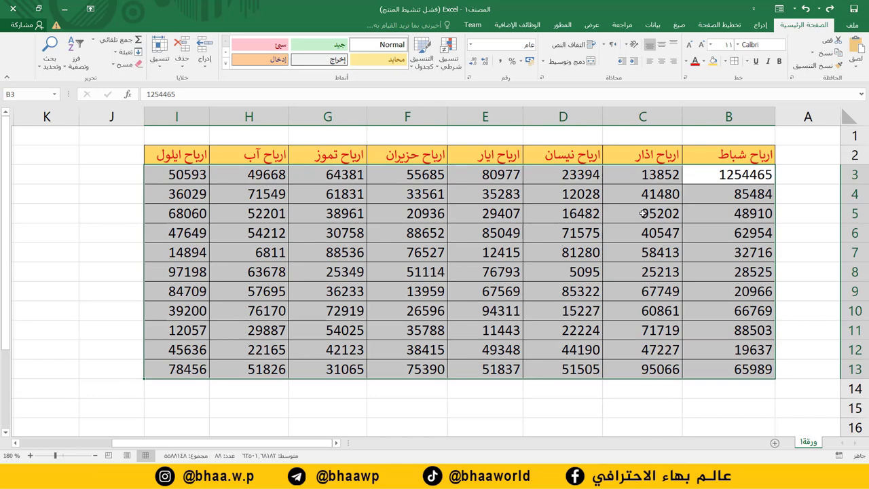
pyautogui.click(714, 250)
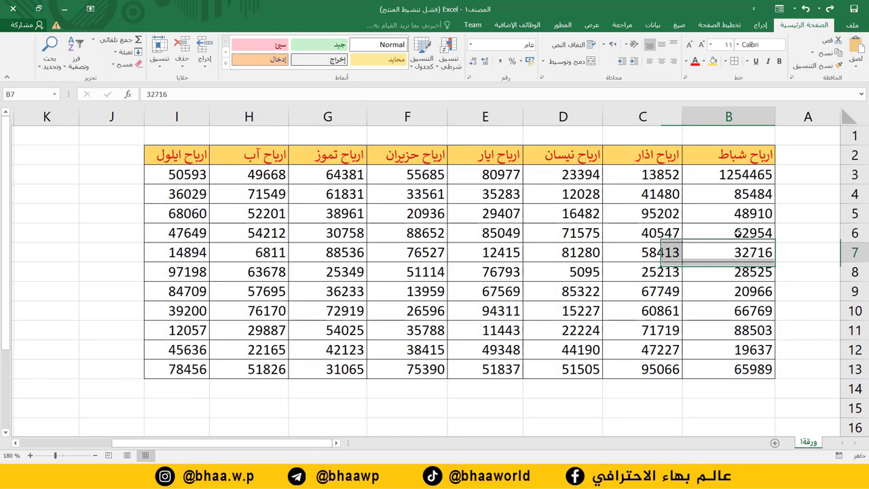
pyautogui.moveTo(767, 176)
pyautogui.mouseDown()
pyautogui.moveTo(432, 212)
pyautogui.moveTo(170, 370)
pyautogui.mouseUp()
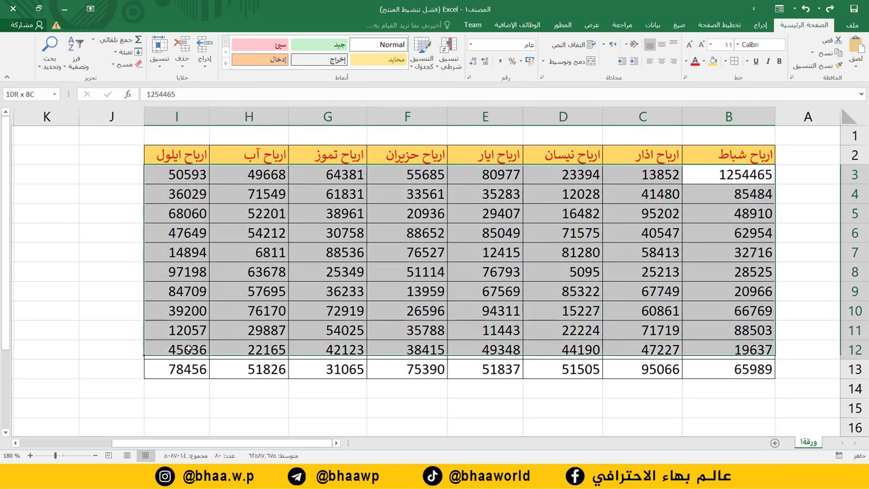
# - Set Right-to-Left text direction on B3:I13 in Format Cells alignment, then reselect the figures
pyautogui.rightClick(429, 195)
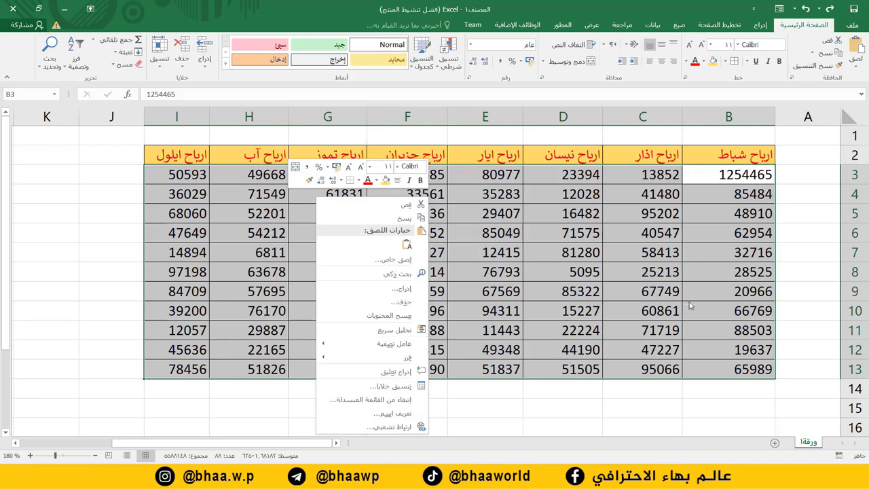
pyautogui.click(397, 387)
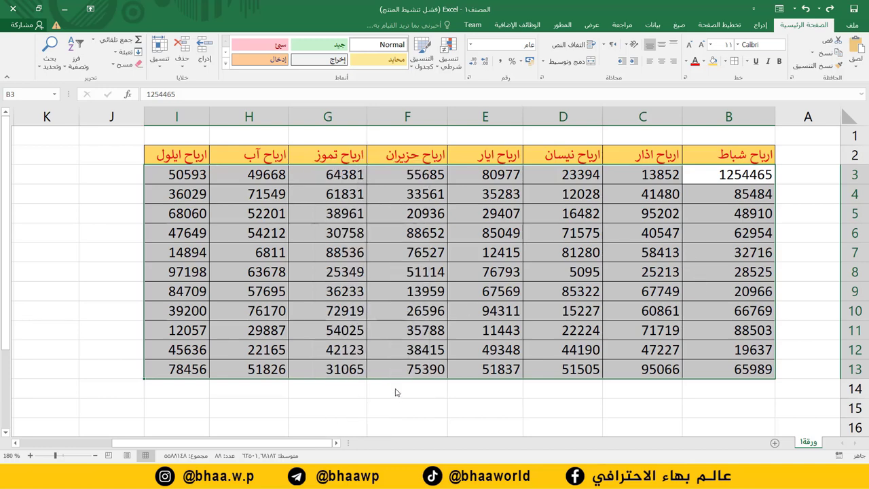
pyautogui.moveTo(439, 214); pyautogui.dragTo(460, 169)
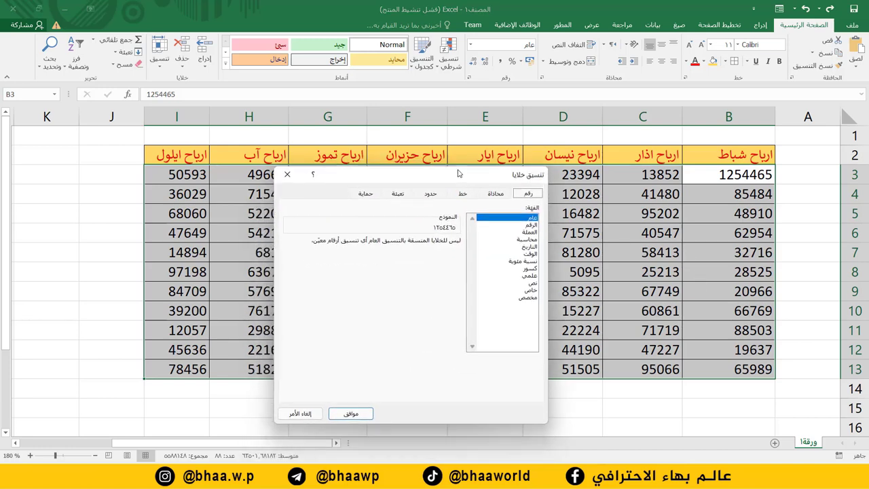
pyautogui.click(500, 181)
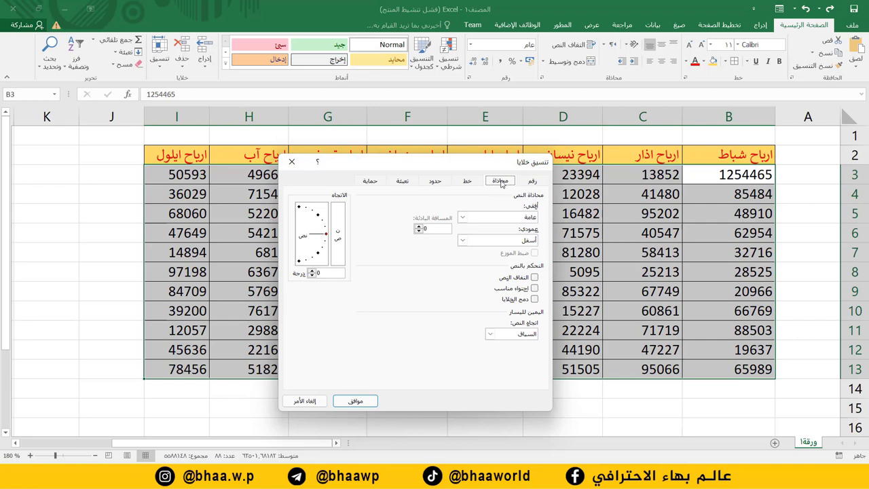
pyautogui.click(490, 333)
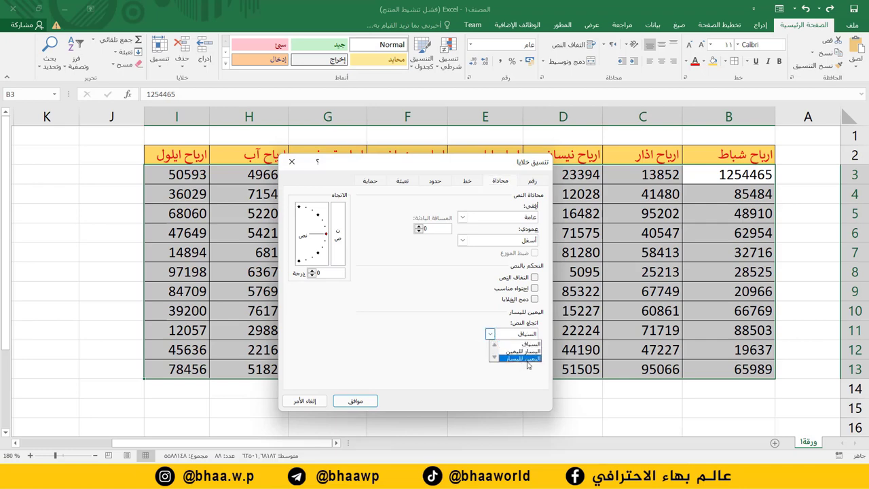
pyautogui.click(529, 357)
pyautogui.click(355, 401)
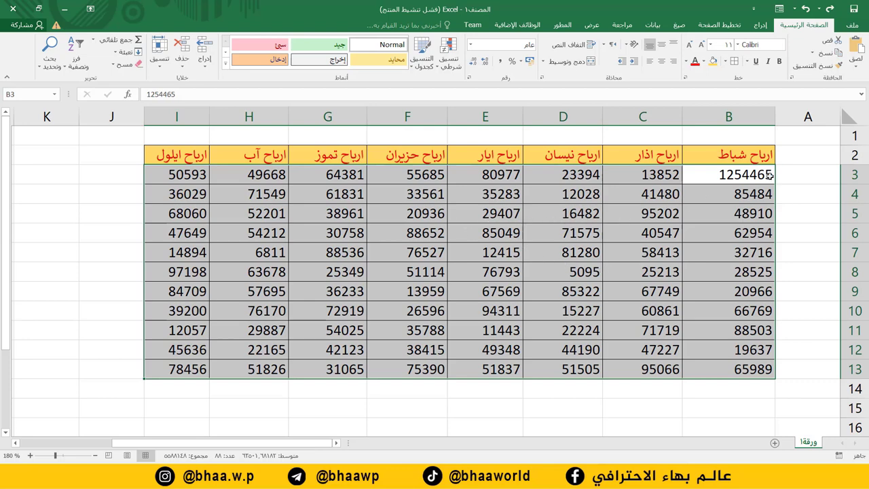
pyautogui.moveTo(769, 175)
pyautogui.mouseDown()
pyautogui.moveTo(182, 361)
pyautogui.moveTo(182, 370)
pyautogui.mouseUp()
# - Apply the custom number format [$-2000000]00 to the profit figures B3:I13
pyautogui.rightClick(422, 214)
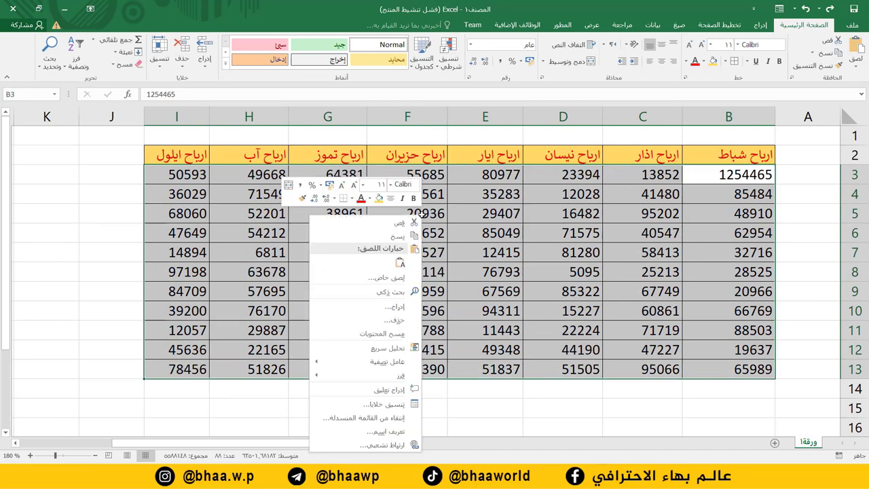
pyautogui.click(385, 403)
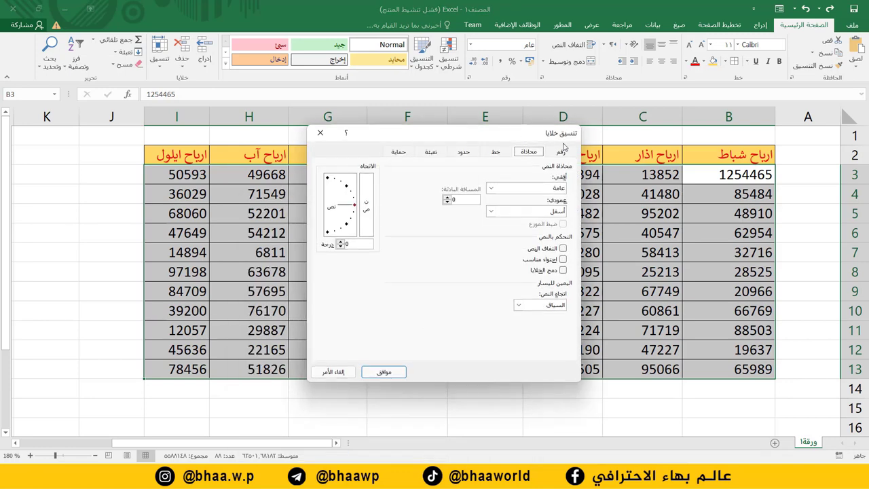
pyautogui.click(560, 152)
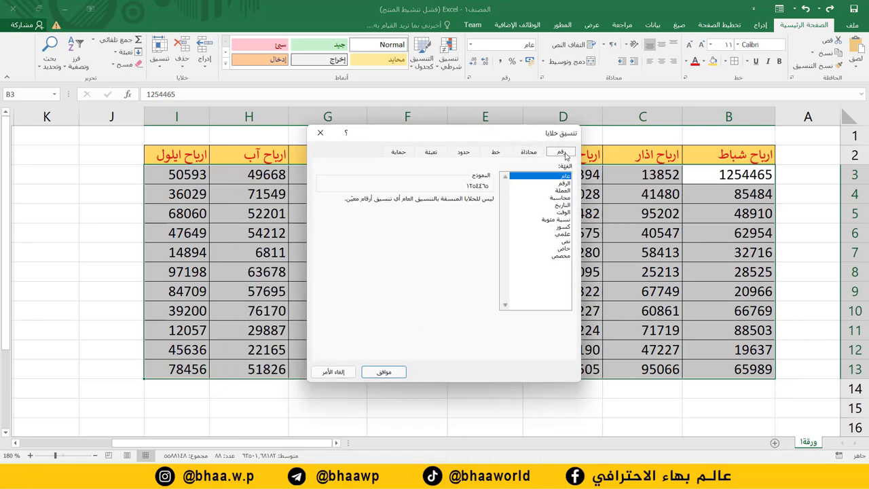
pyautogui.click(559, 255)
pyautogui.moveTo(364, 210); pyautogui.dragTo(288, 210)
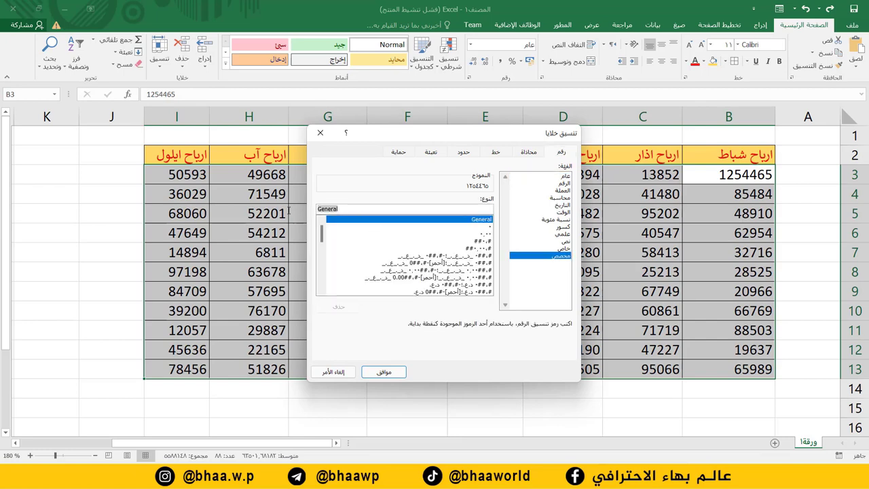
pyautogui.press('BackSpace')
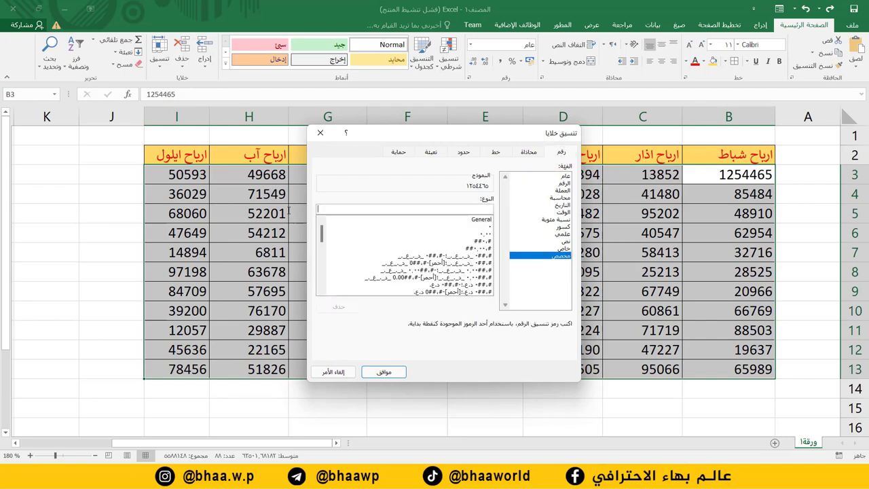
pyautogui.press('super+plus')
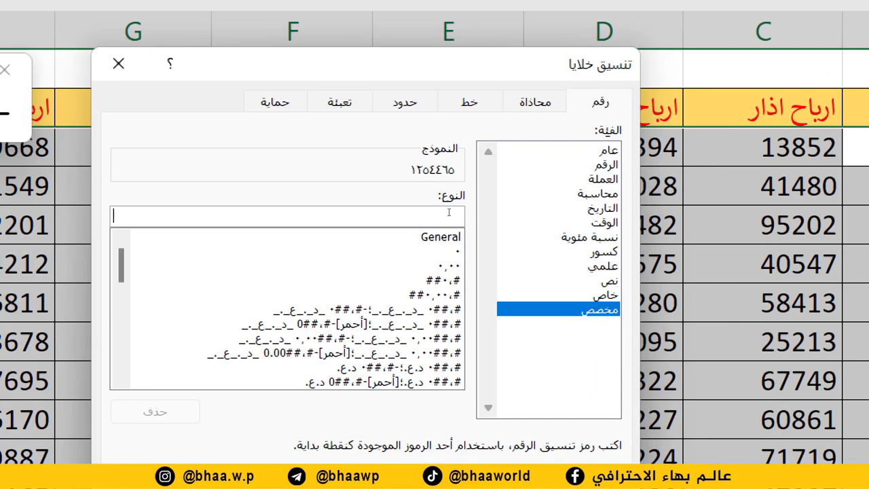
pyautogui.write('[')
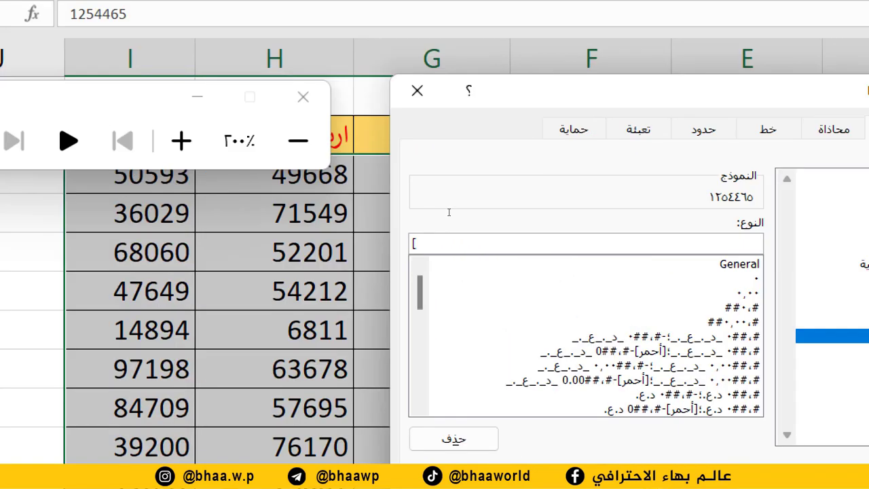
pyautogui.hotkey('shift', '4')
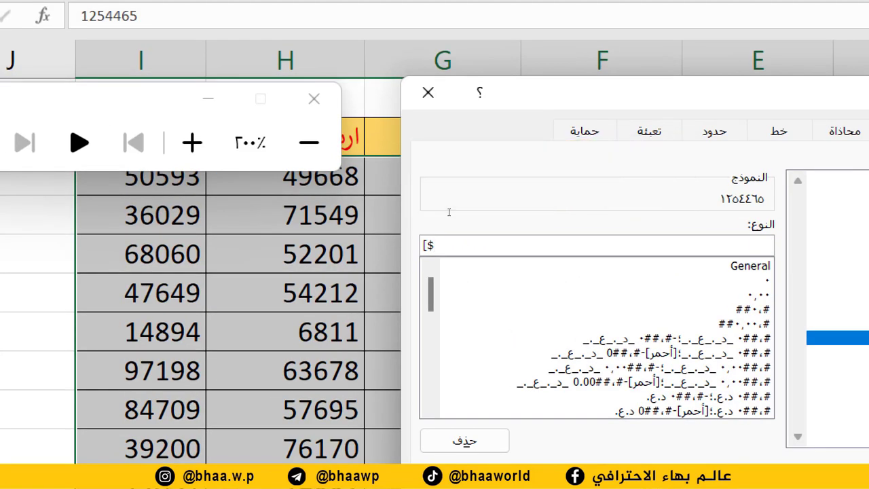
pyautogui.write('-')
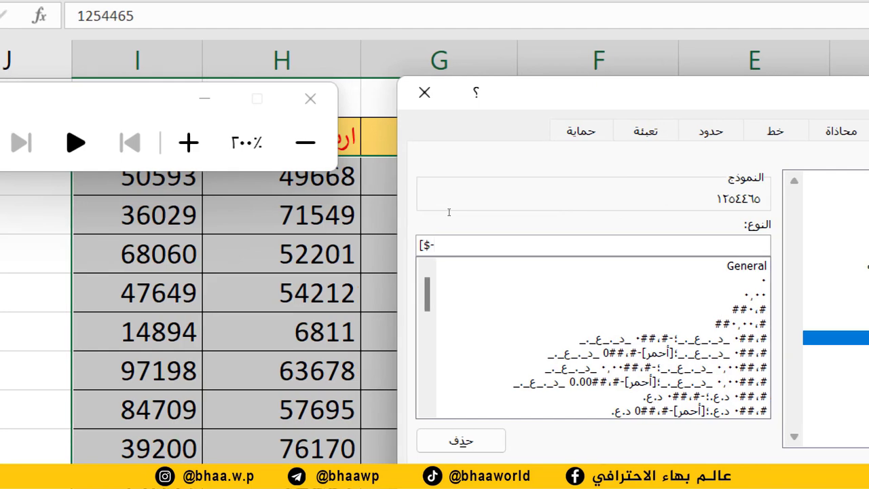
pyautogui.write('2')
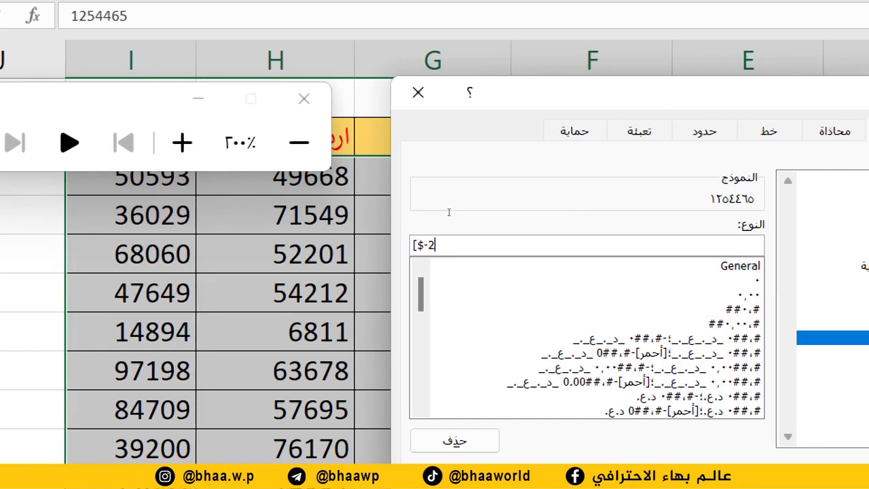
pyautogui.write('000000')
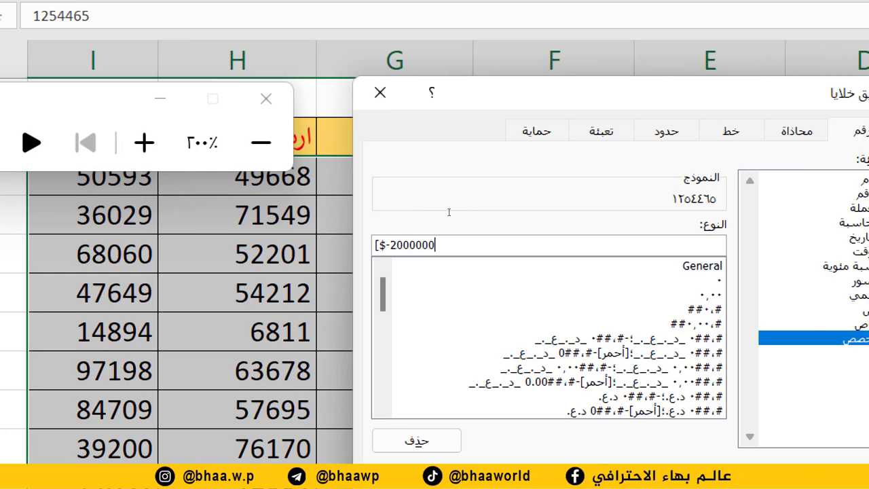
pyautogui.write(']')
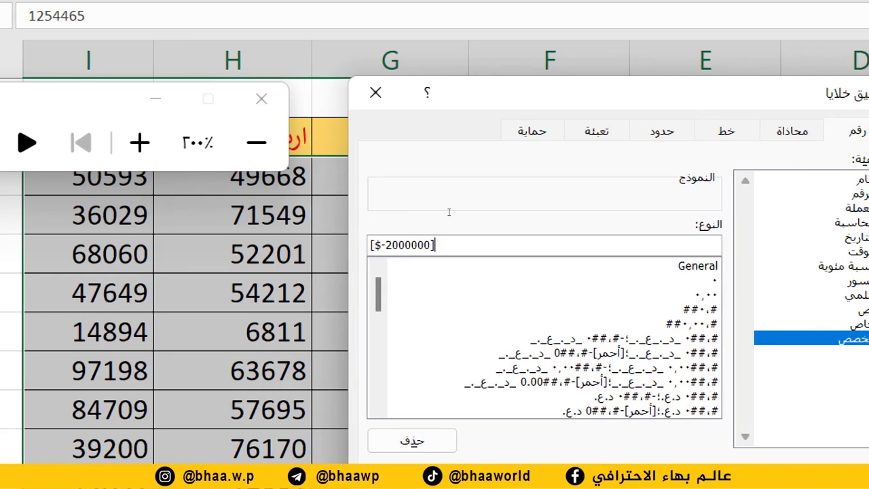
pyautogui.write('00')
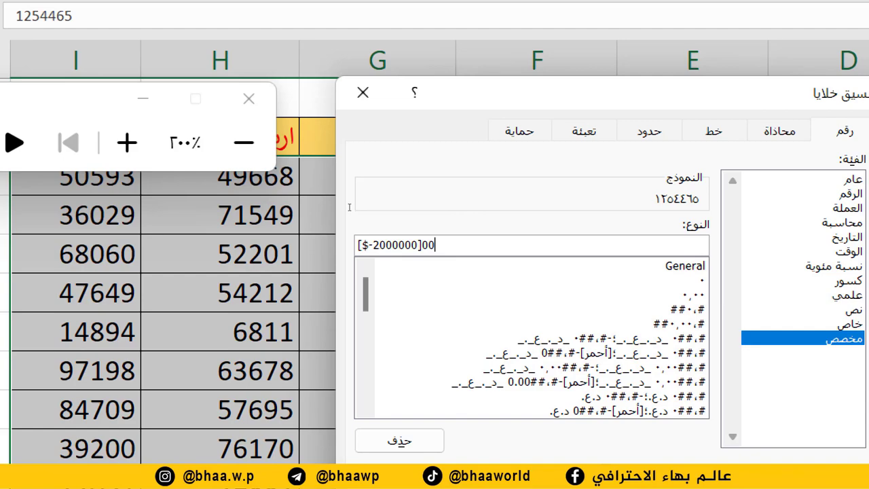
pyautogui.click(256, 159)
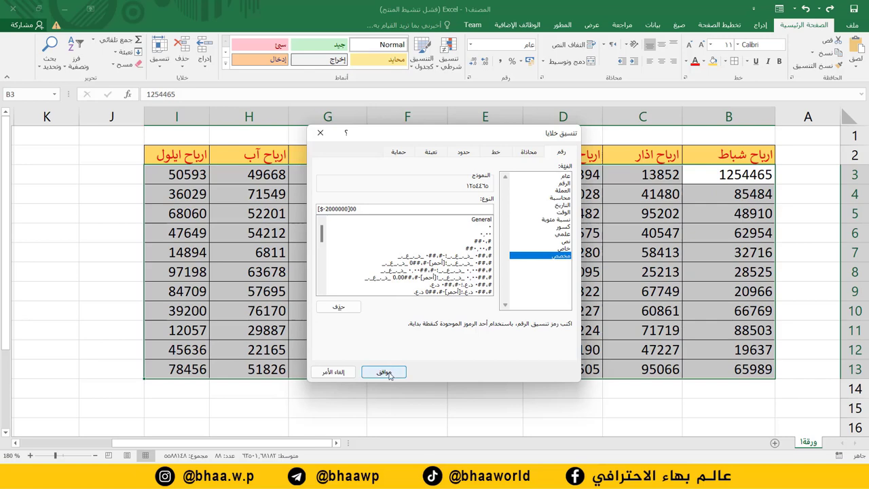
pyautogui.click(389, 373)
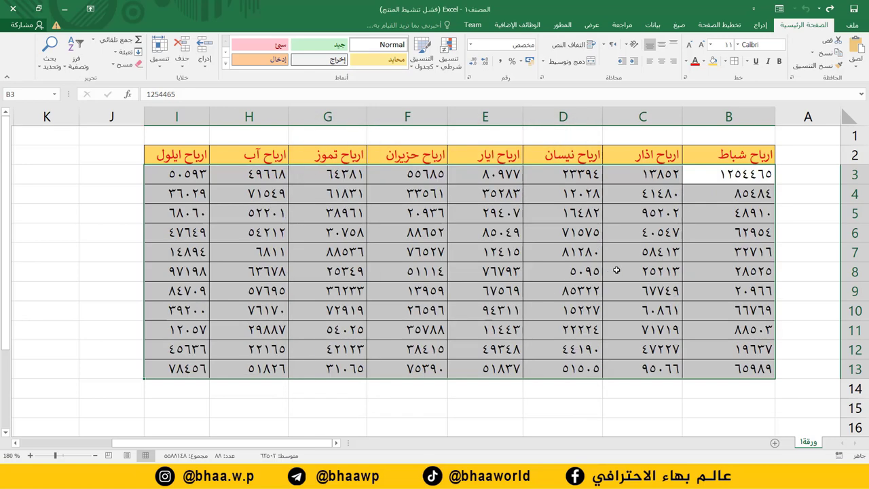
pyautogui.click(469, 385)
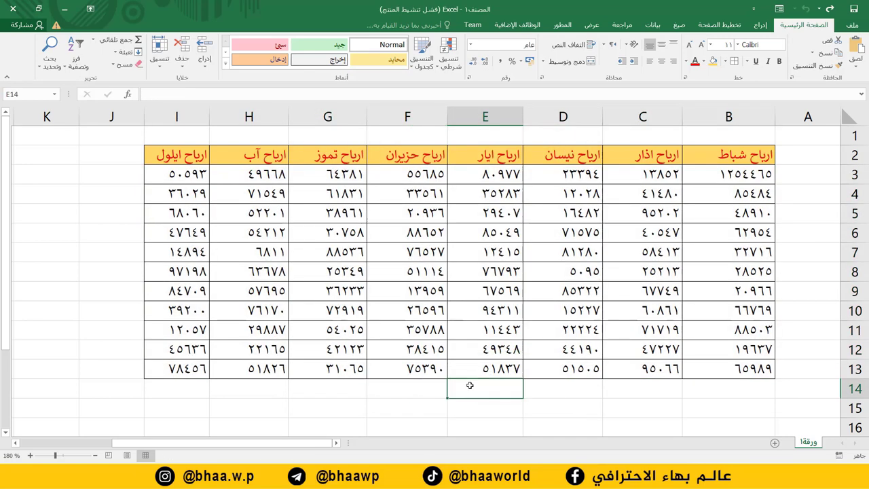